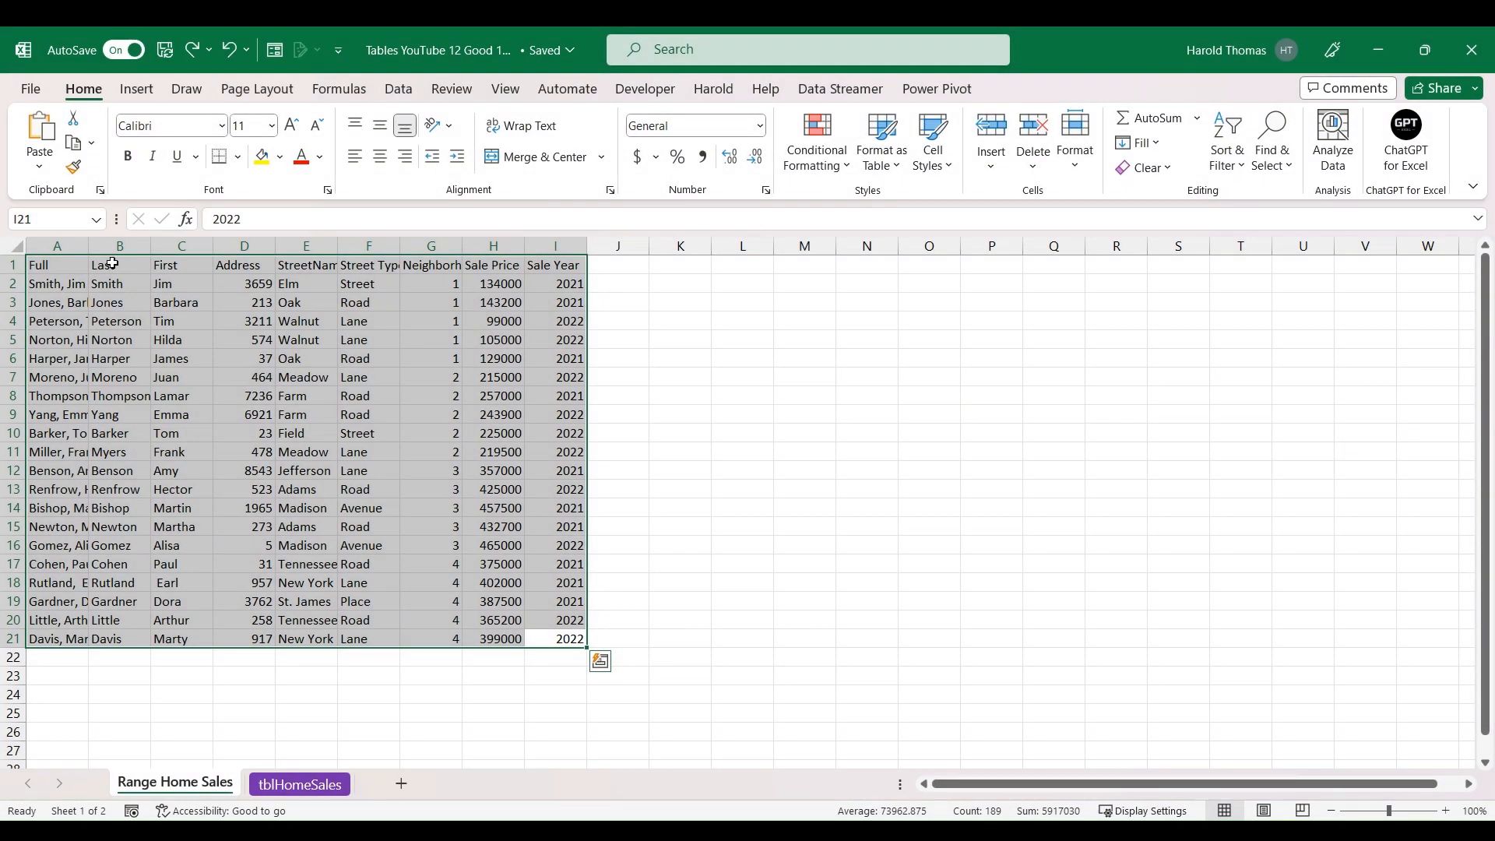
# Convert the selected home sales range A1:I21 into a table
pyautogui.click(134, 97)
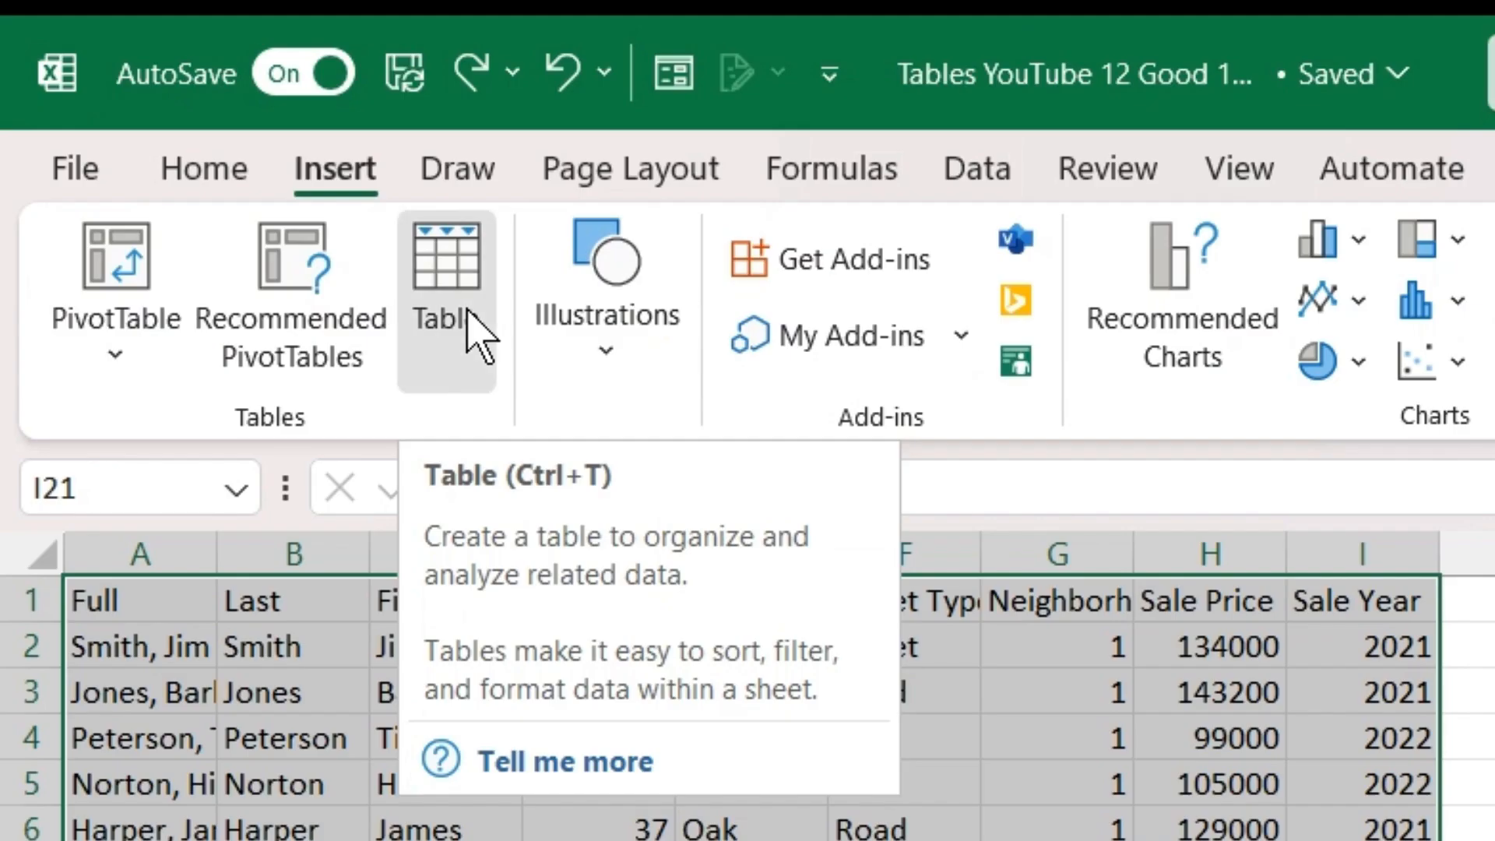
pyautogui.click(190, 147)
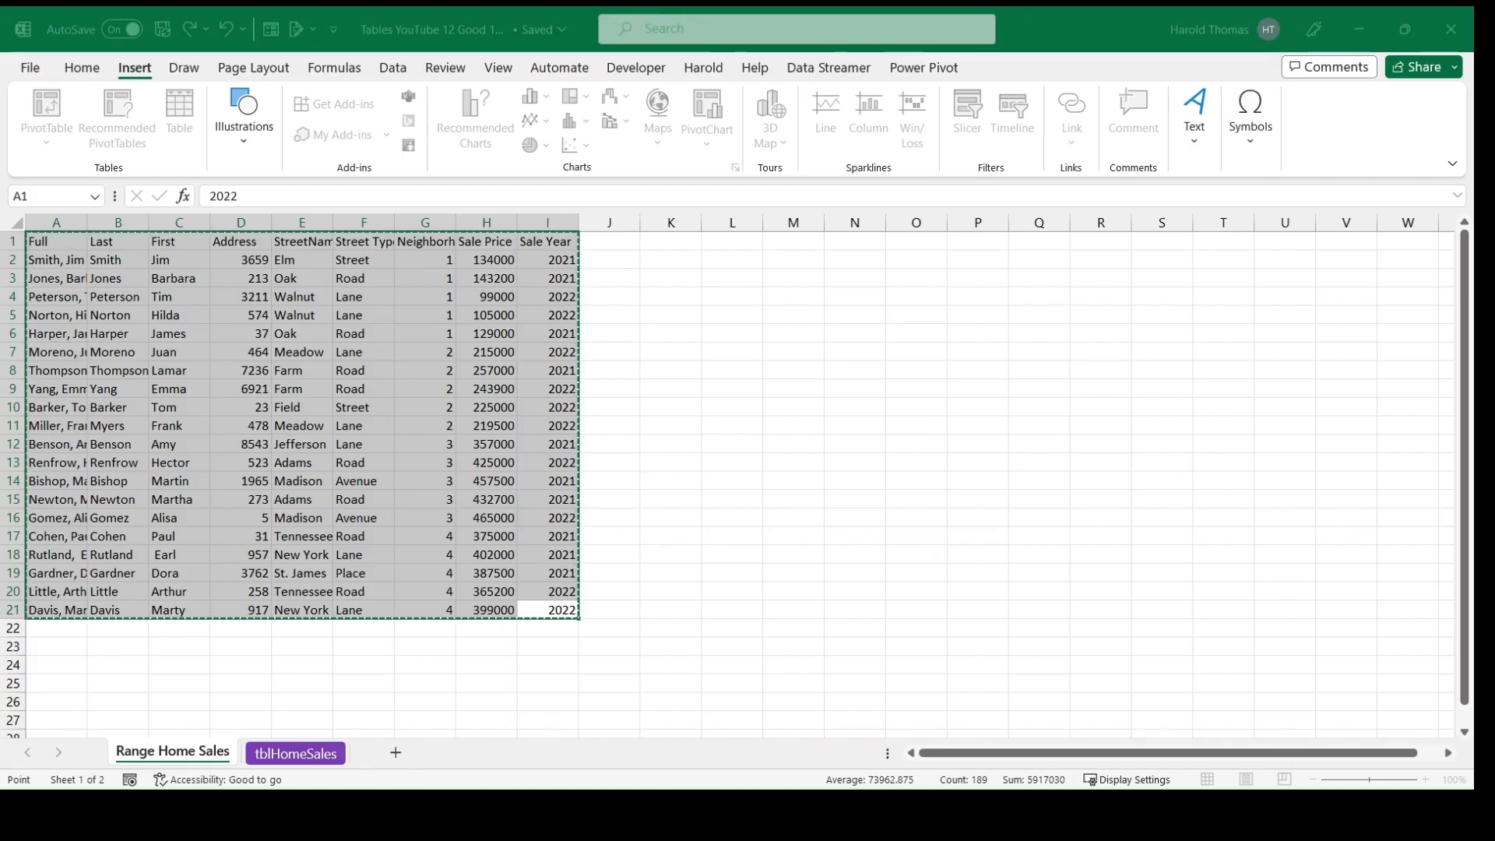
pyautogui.click(1081, 665)
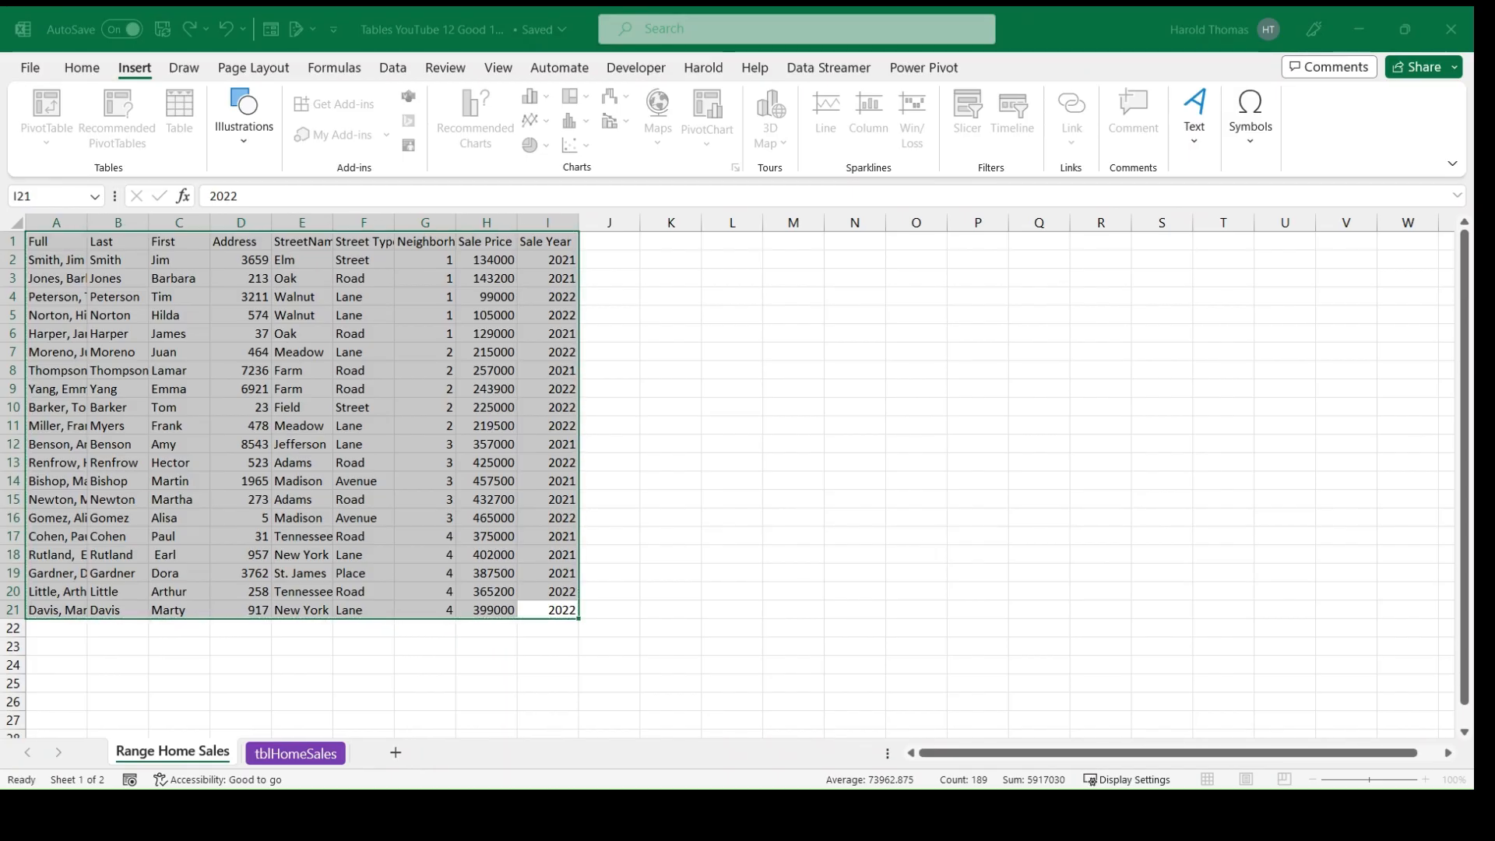
pyautogui.click(833, 434)
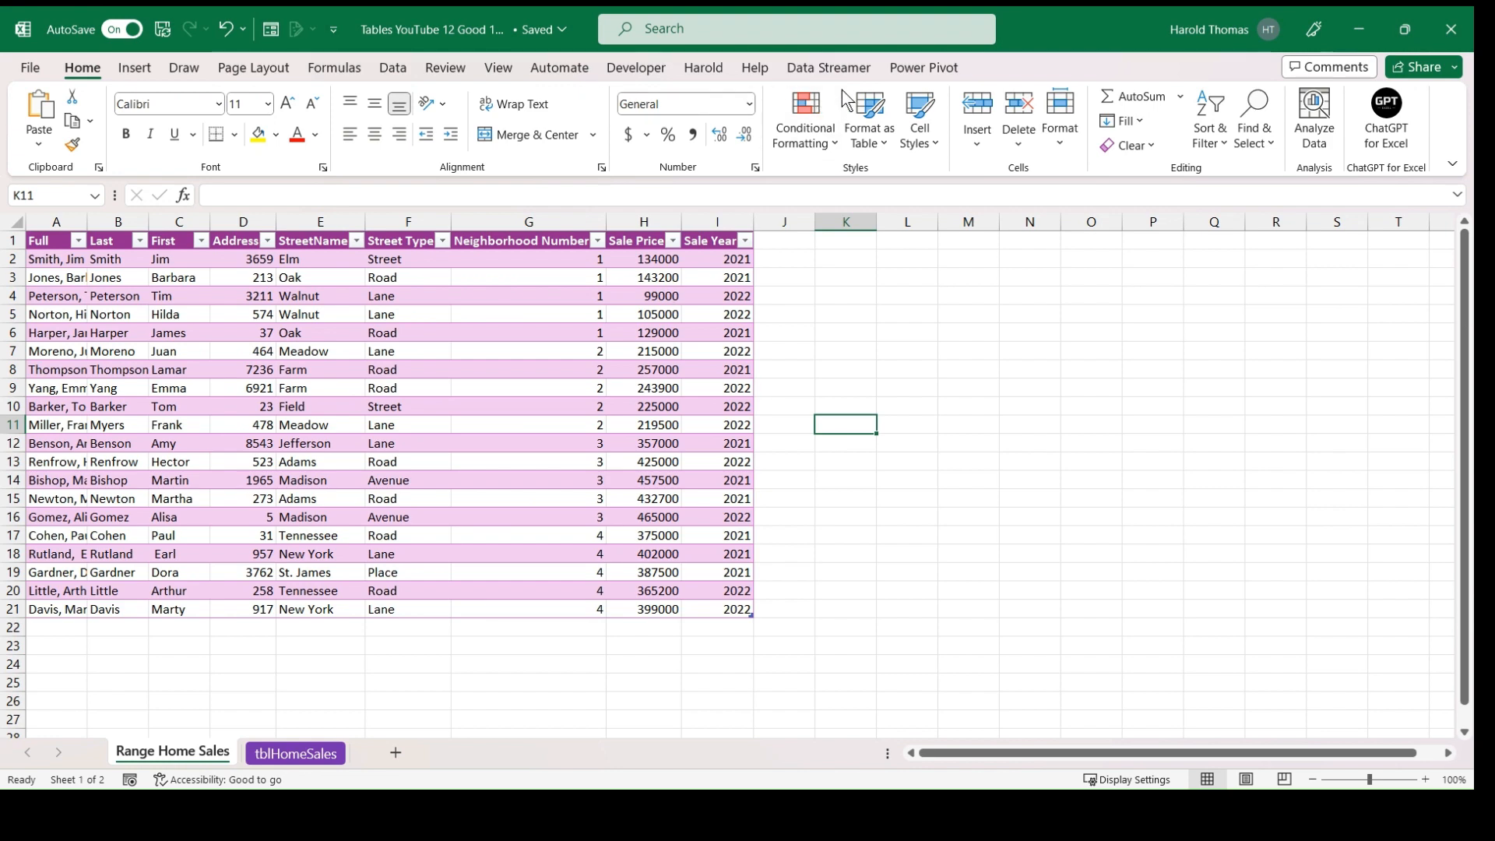
# Browse the table's available styles and the filter options of the Last column
pyautogui.click(627, 366)
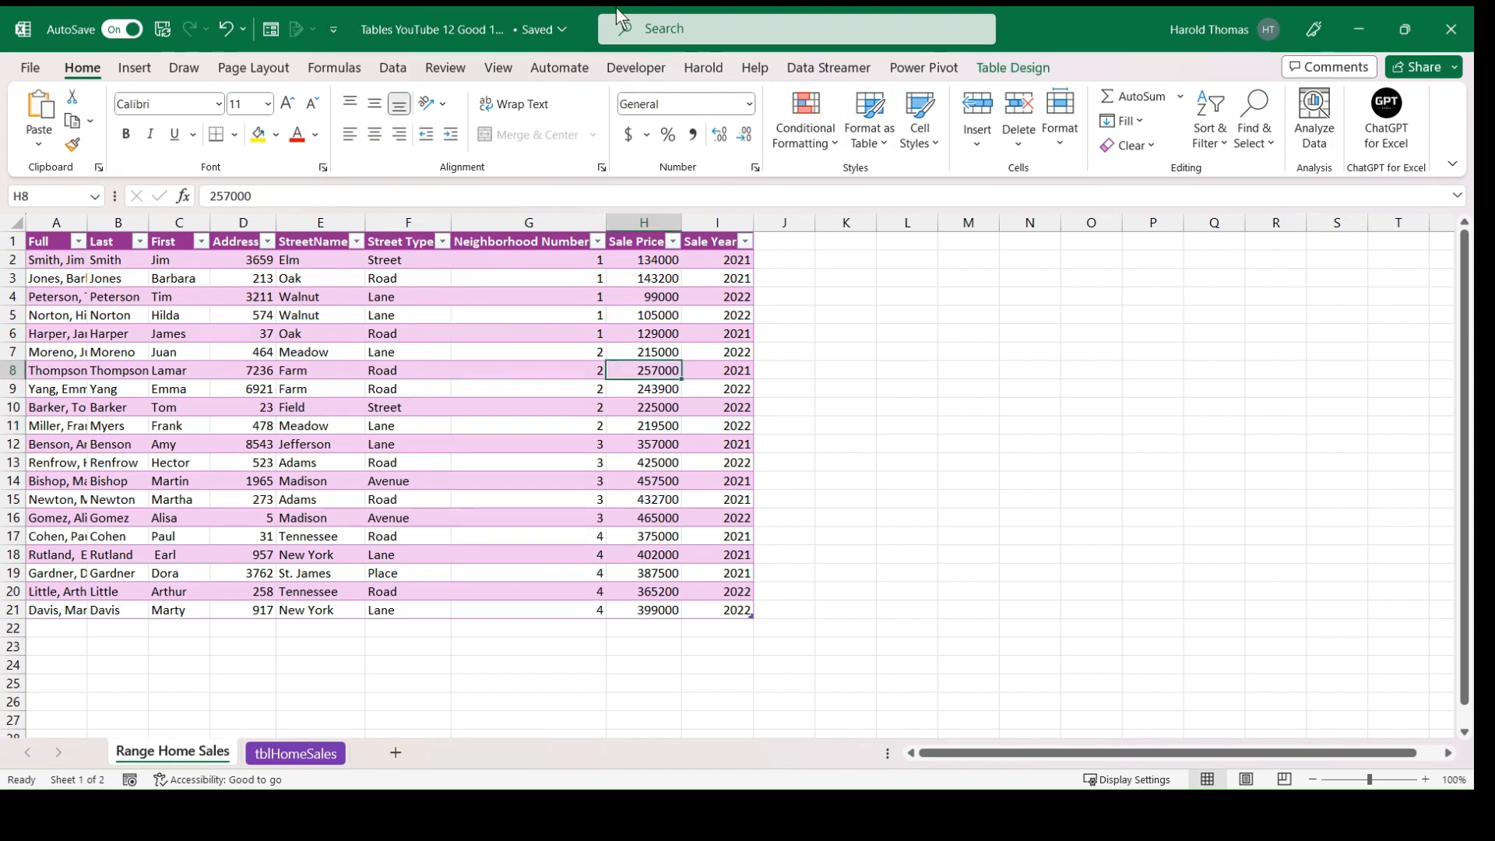
pyautogui.click(1003, 65)
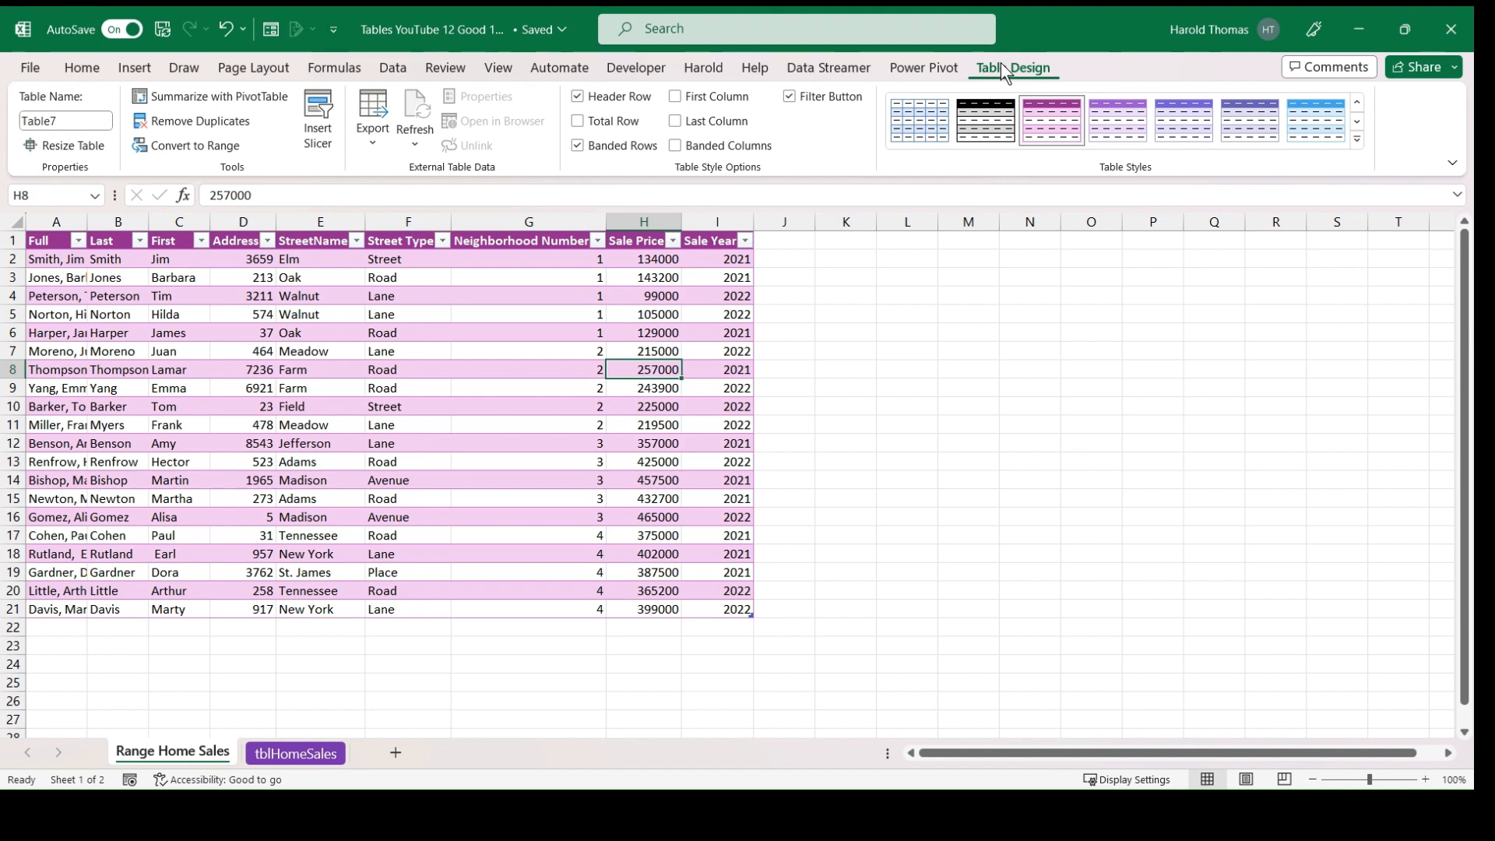
pyautogui.click(1357, 139)
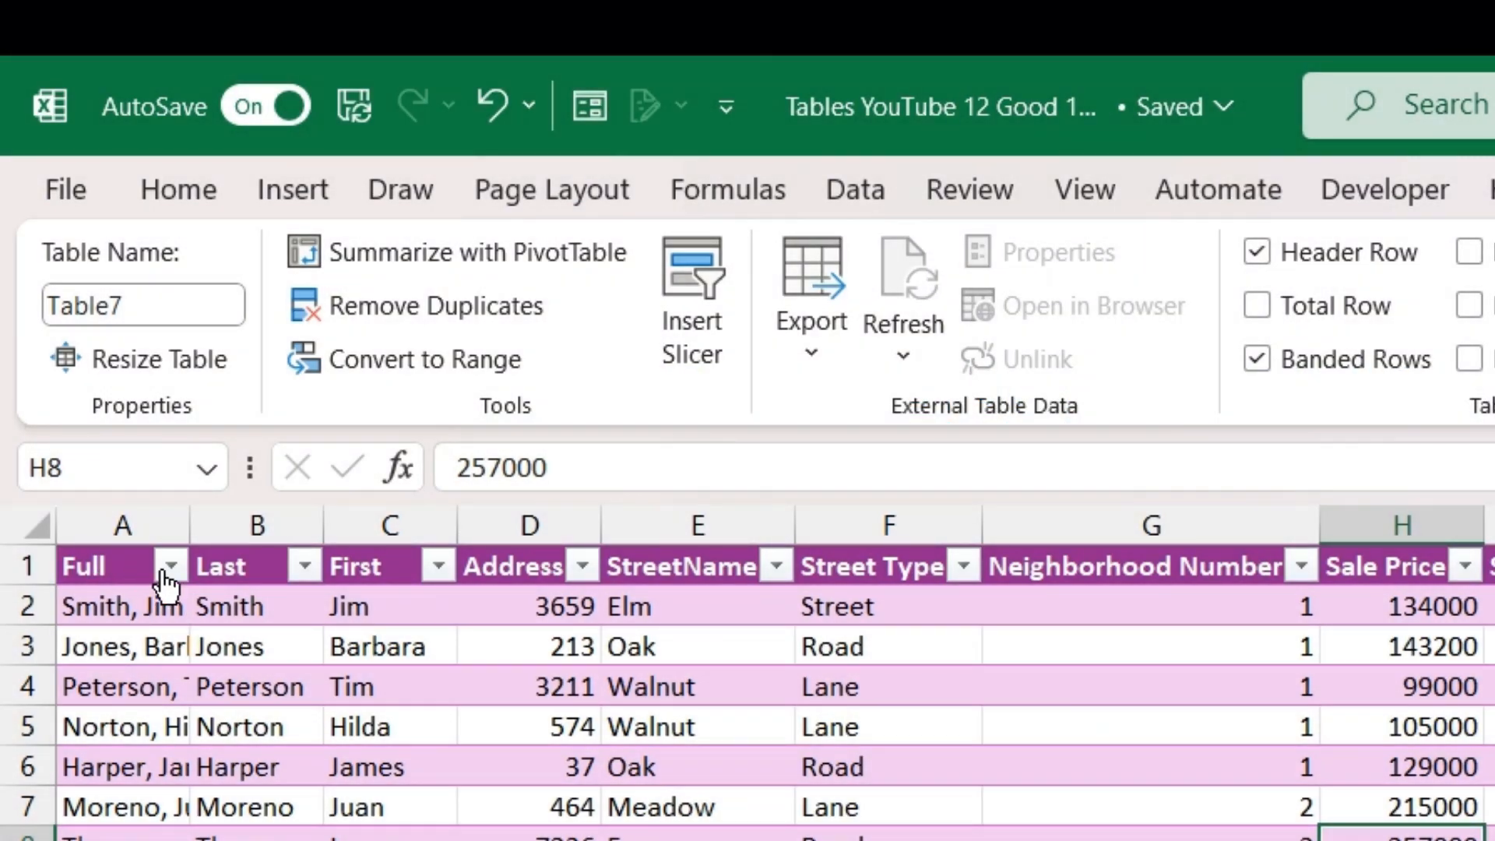
pyautogui.click(306, 568)
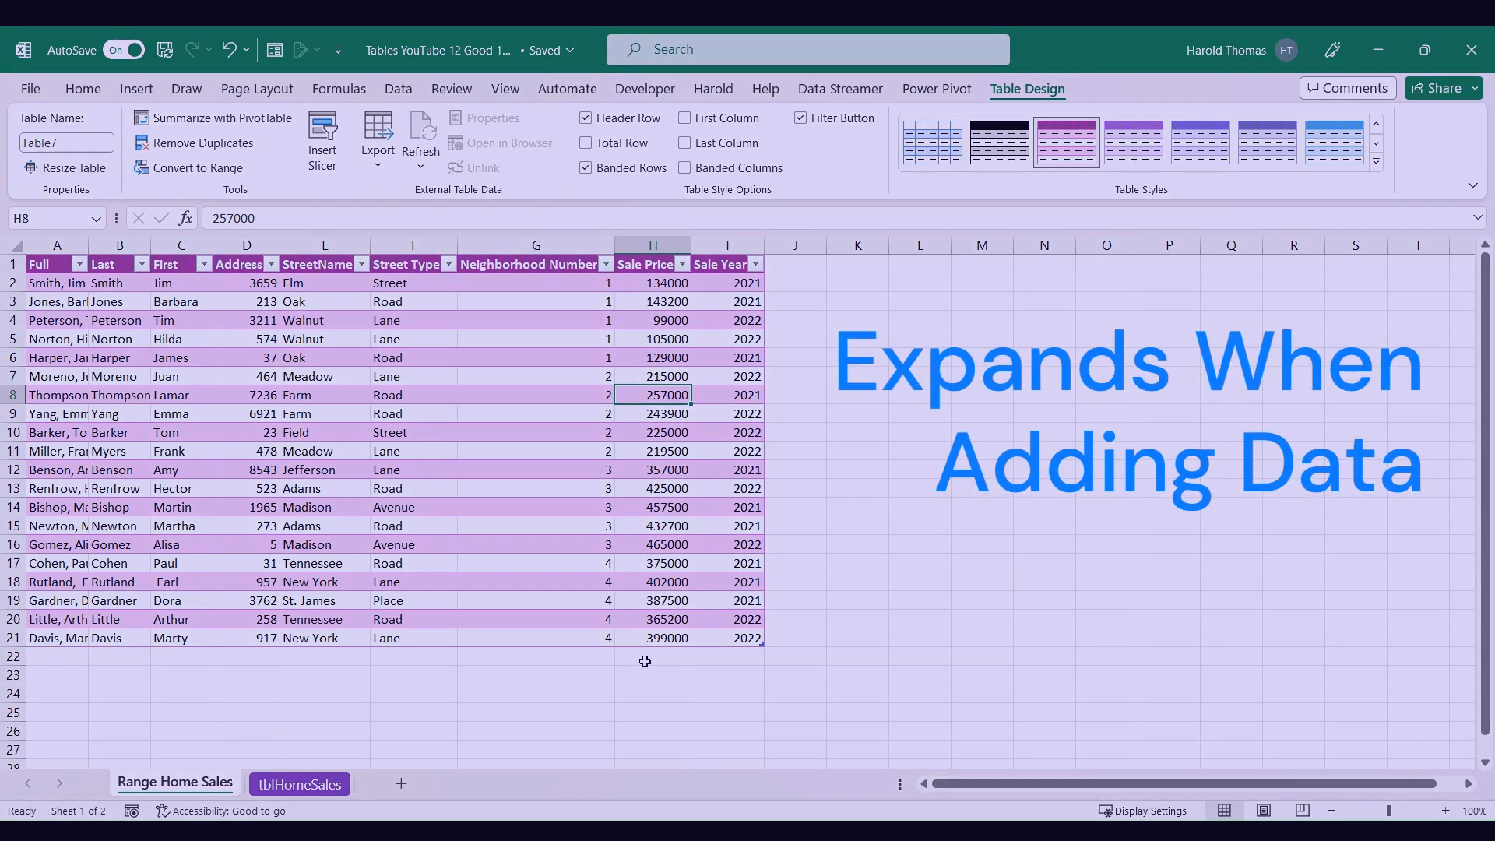
# Enter 220000 in the empty cell directly below the table's Sale Price column to extend the table by a row
pyautogui.click(645, 662)
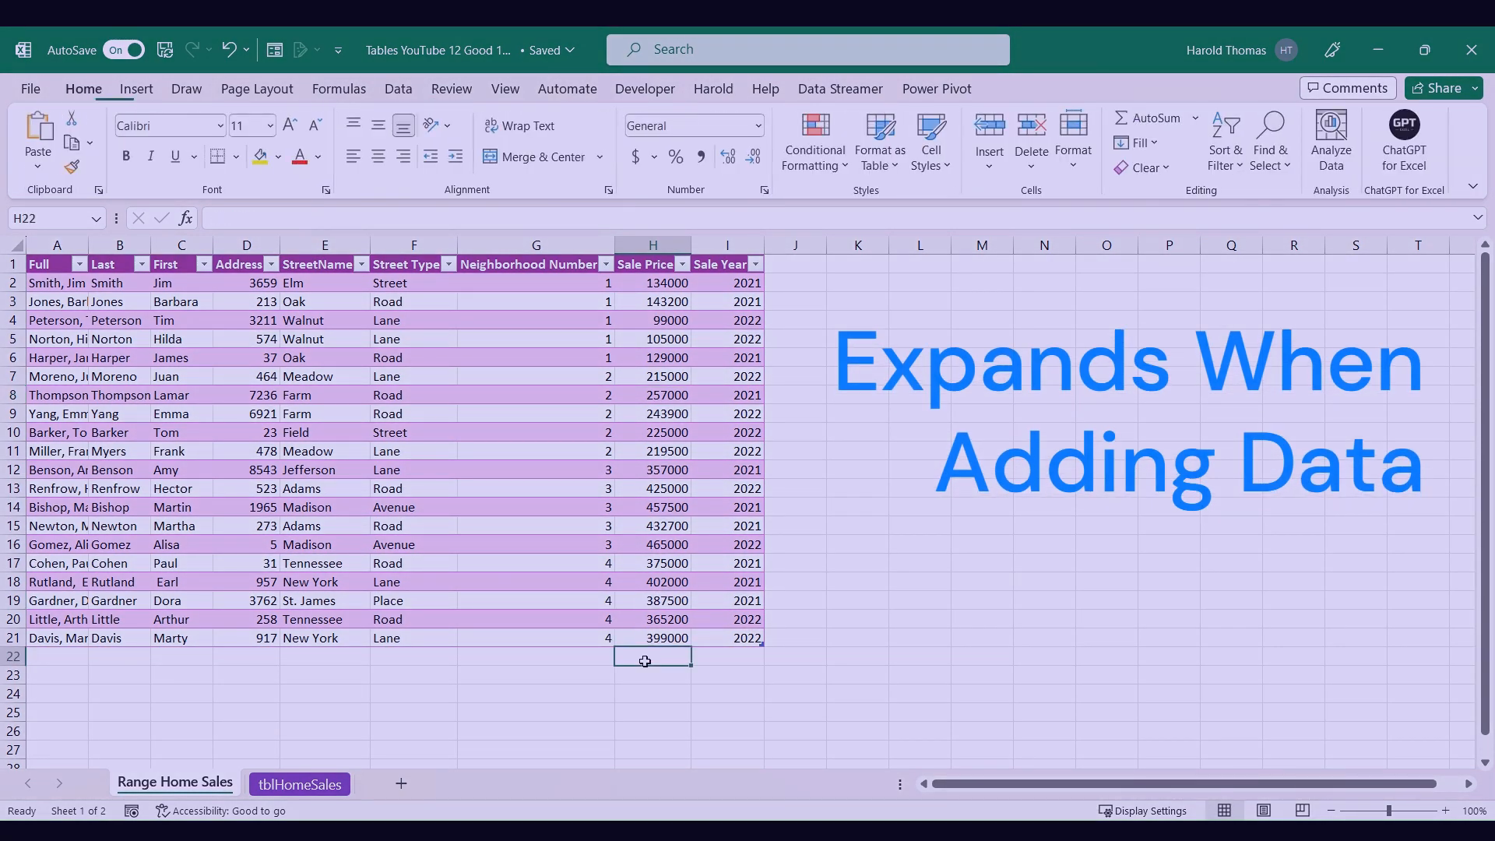
pyautogui.write('220000')
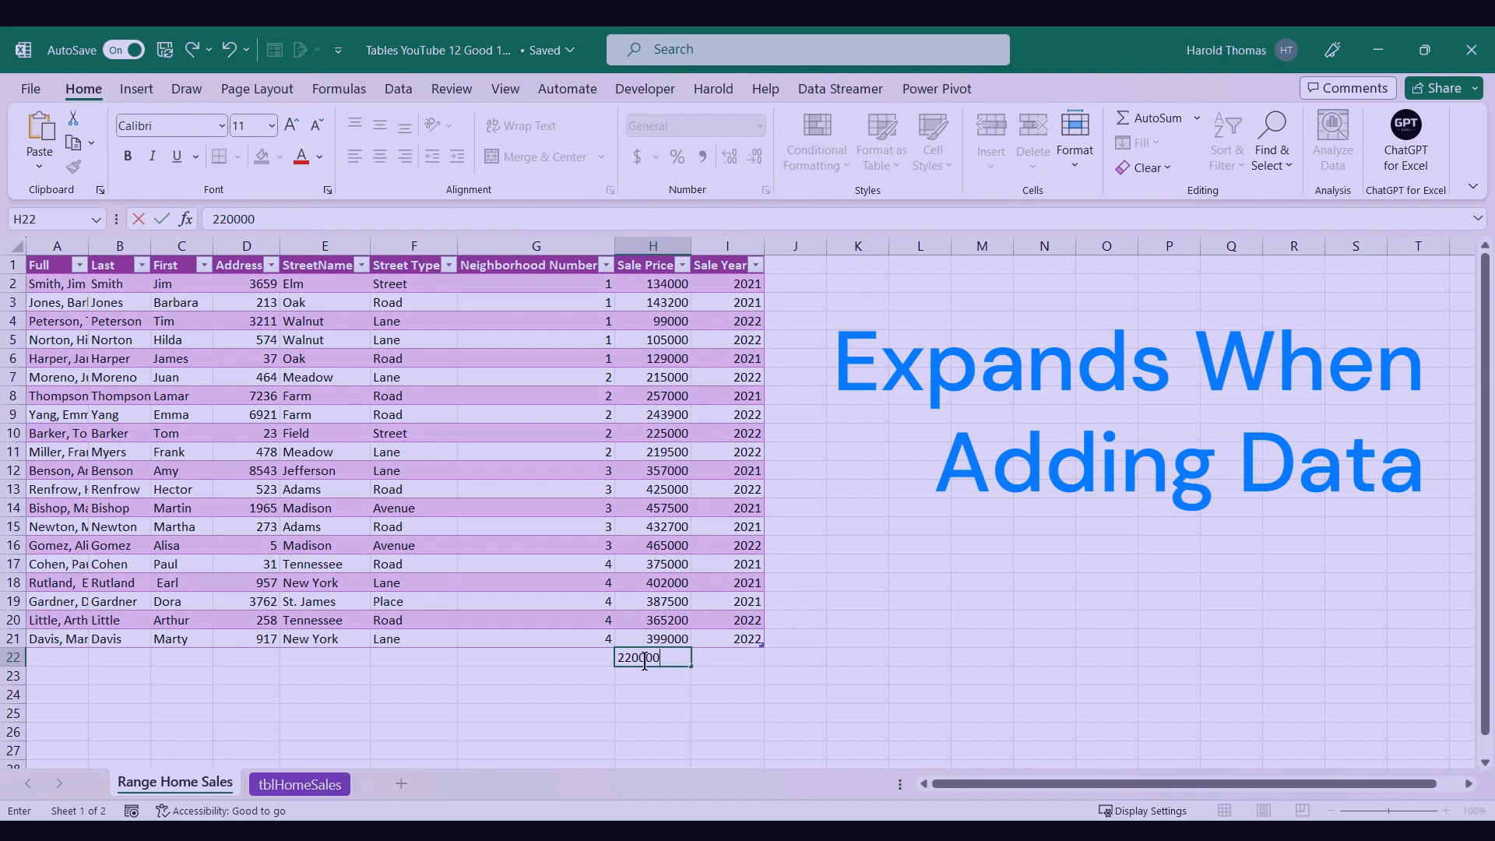
pyautogui.press('Tab')
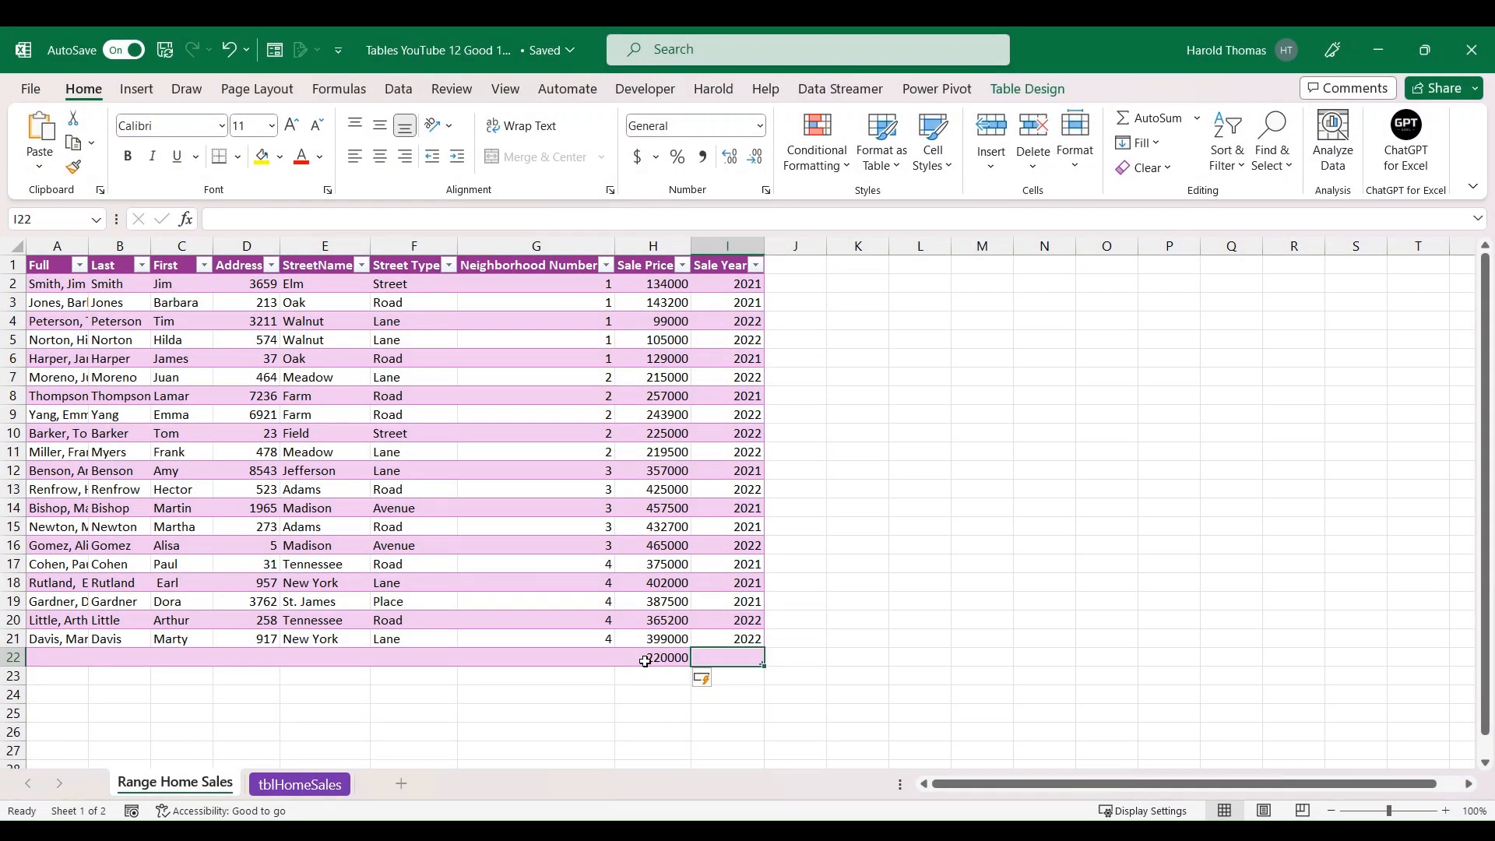
# Enter 197 in cell J2, directly beside the table's Sale Year column
pyautogui.click(787, 285)
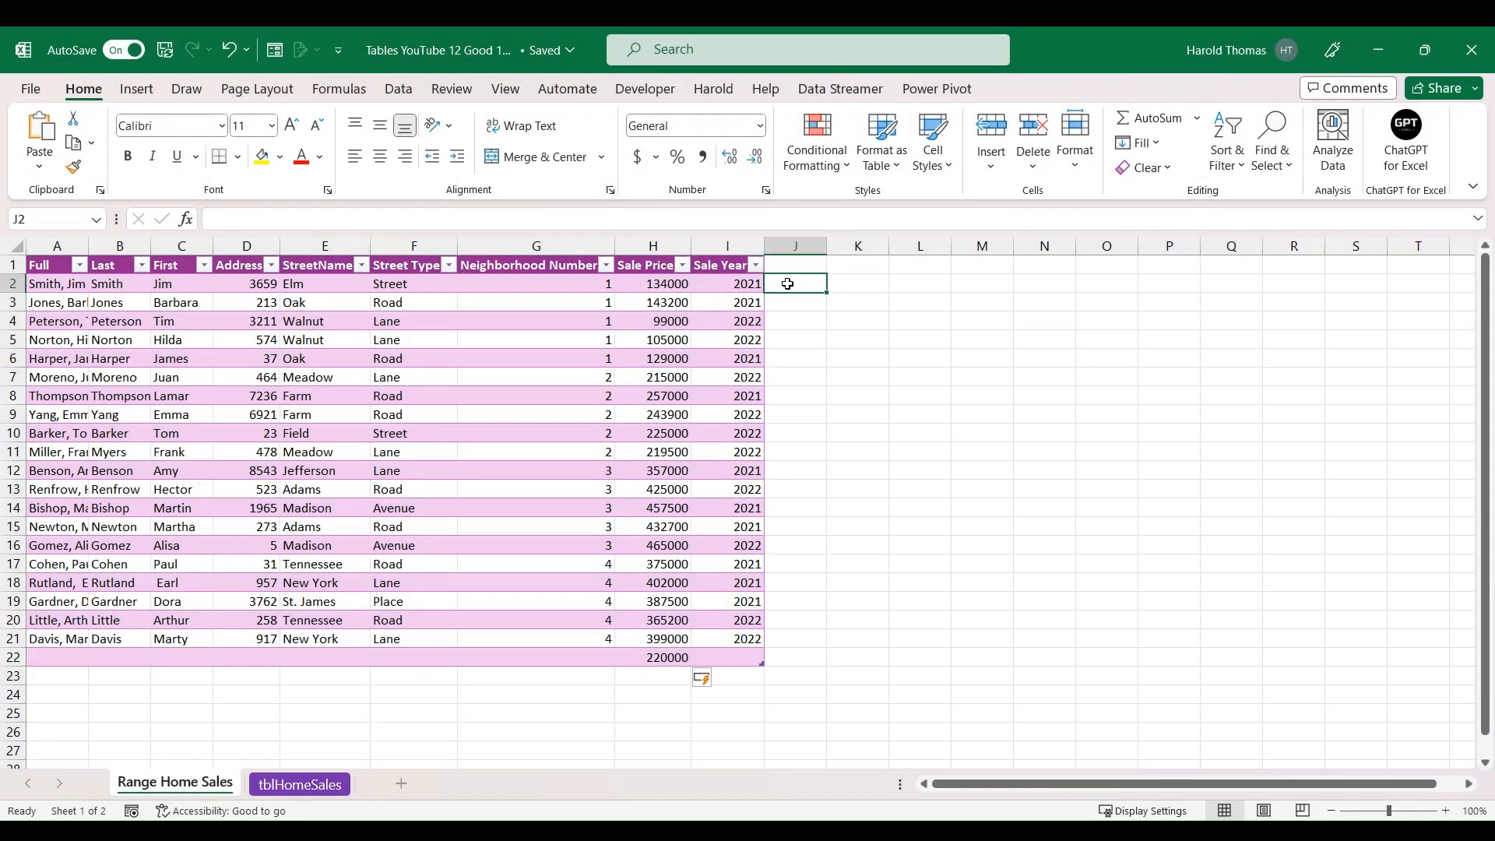
pyautogui.write('197')
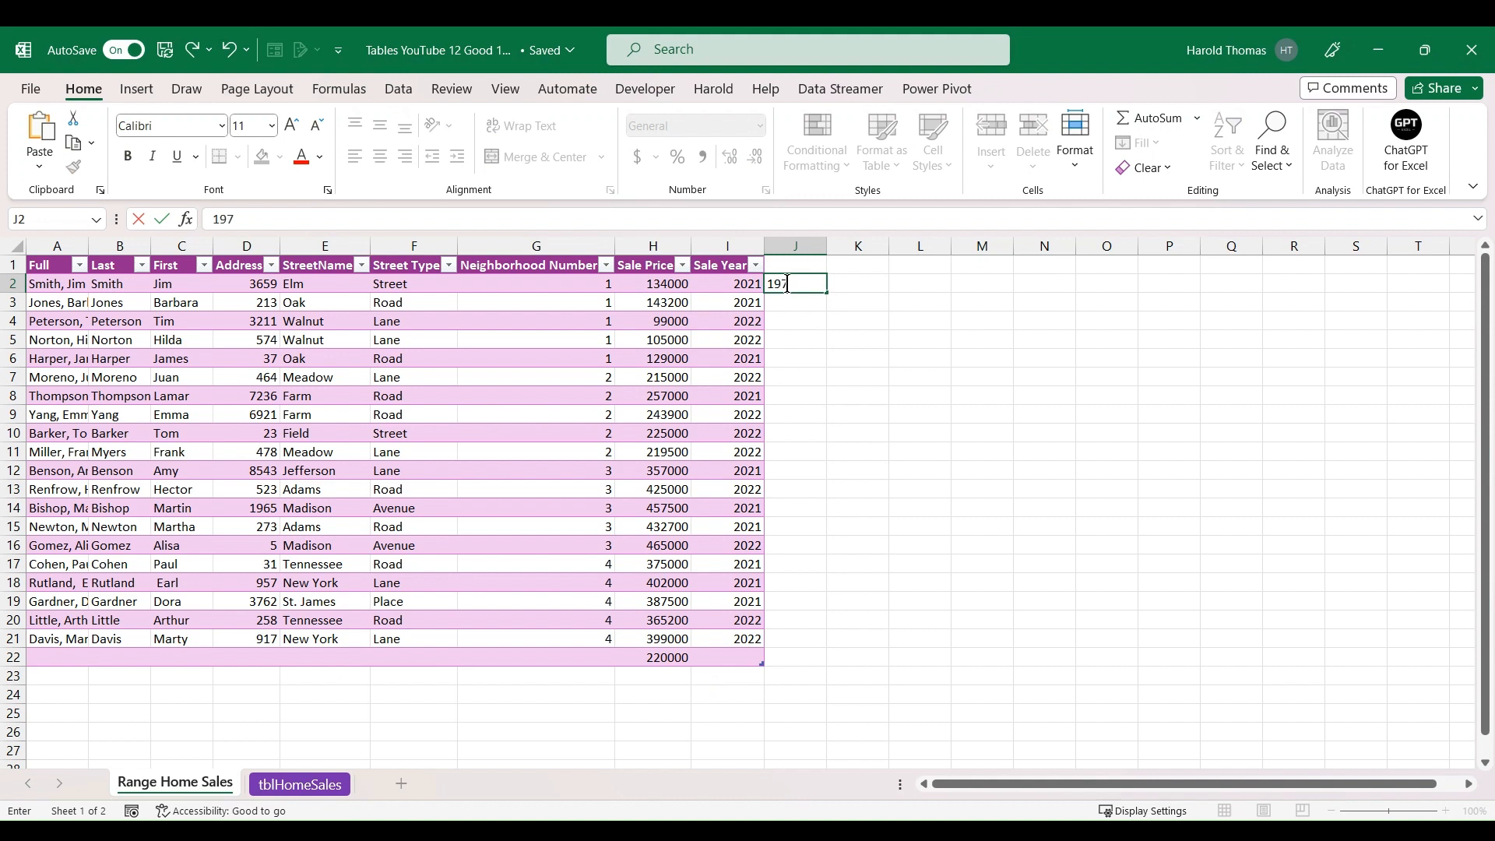
pyautogui.press('Return')
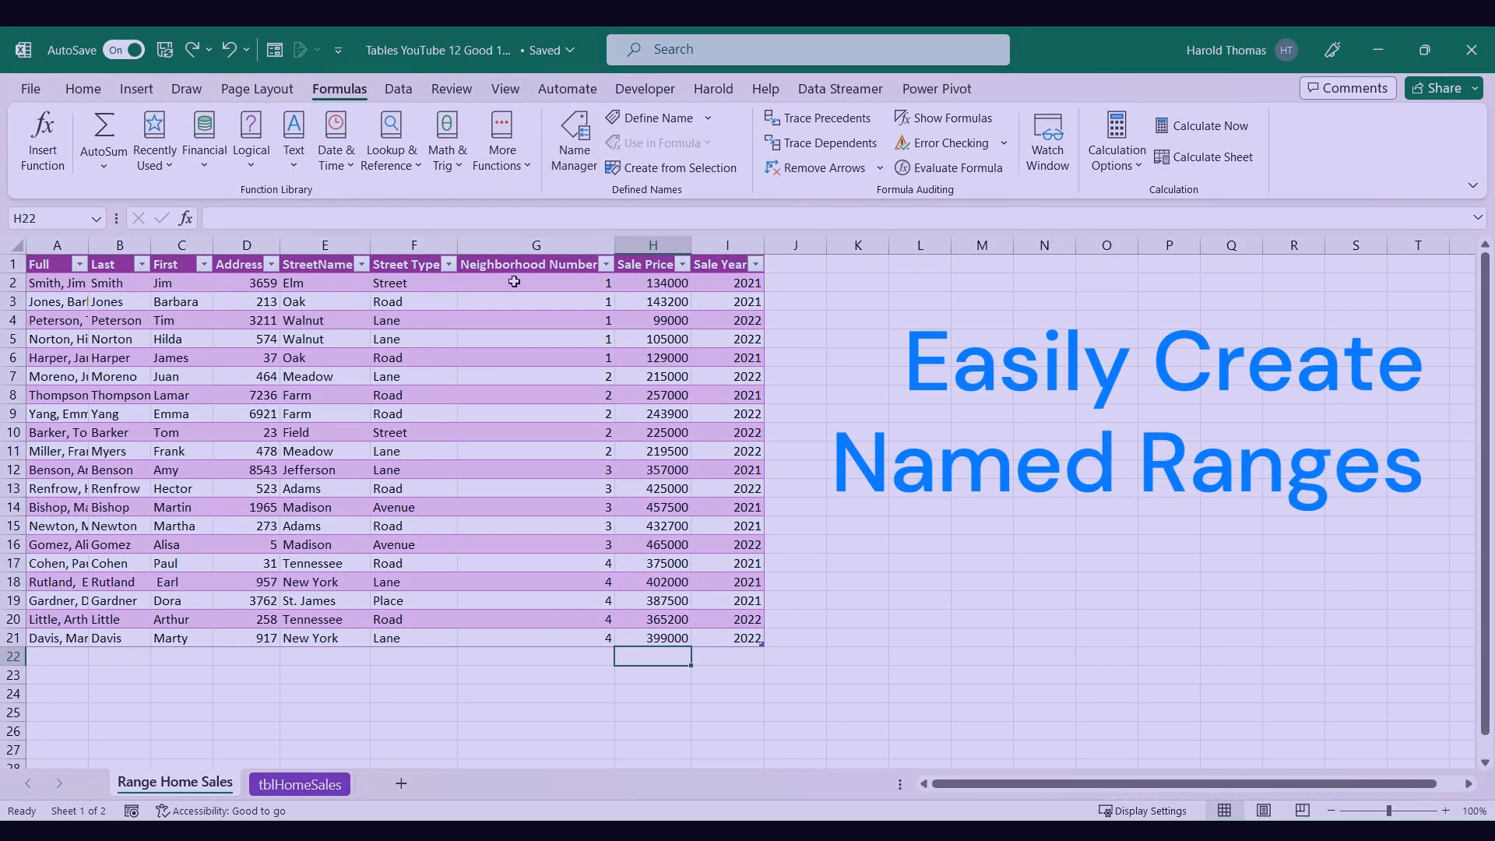
# Create named ranges from the whole table using only the top row labels, and list the names available for formulas
pyautogui.click(504, 378)
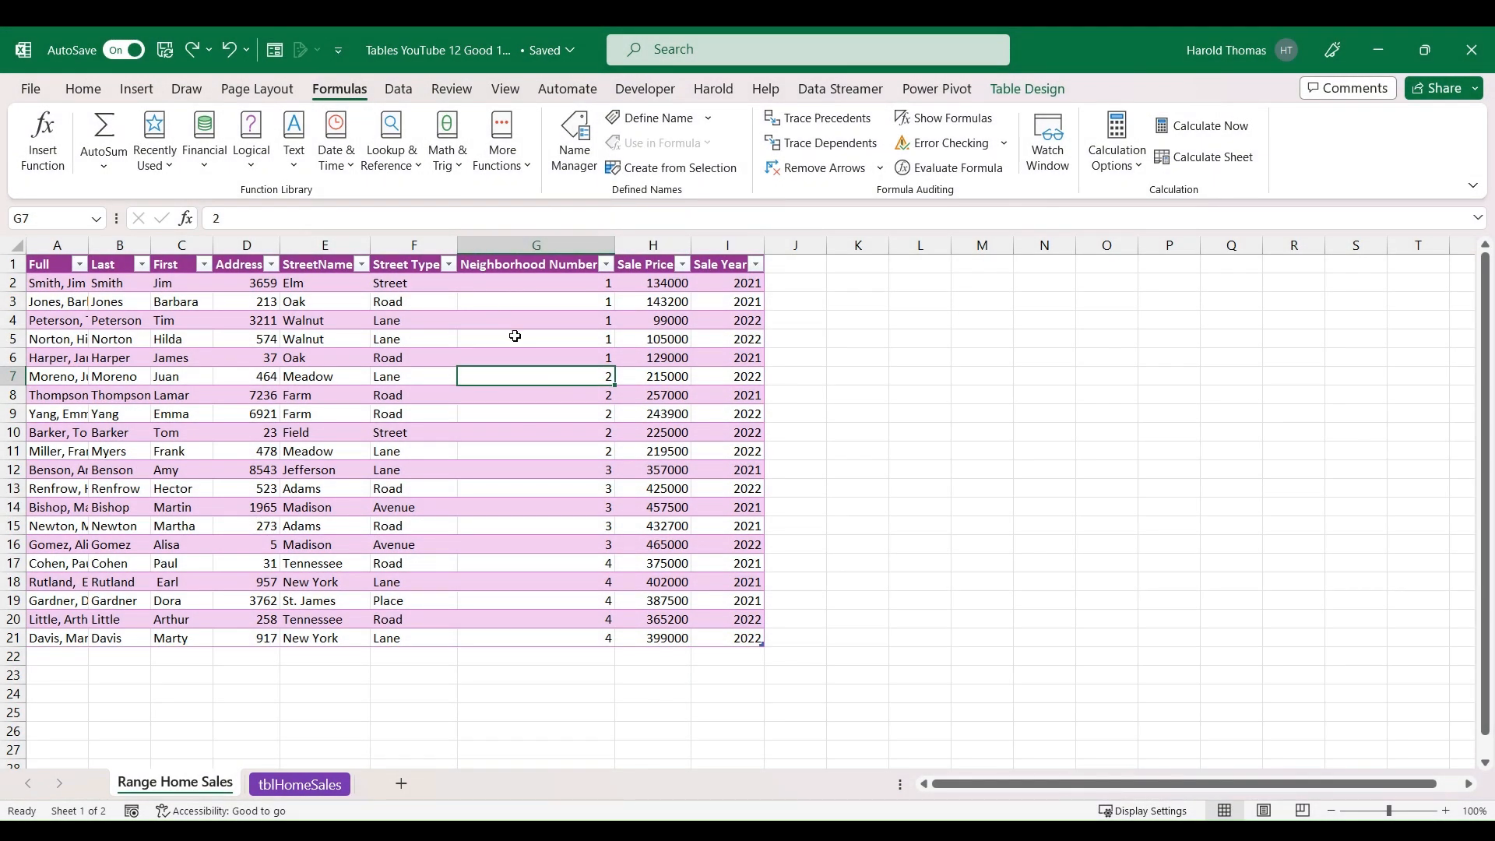
pyautogui.moveTo(29, 271); pyautogui.dragTo(306, 634)
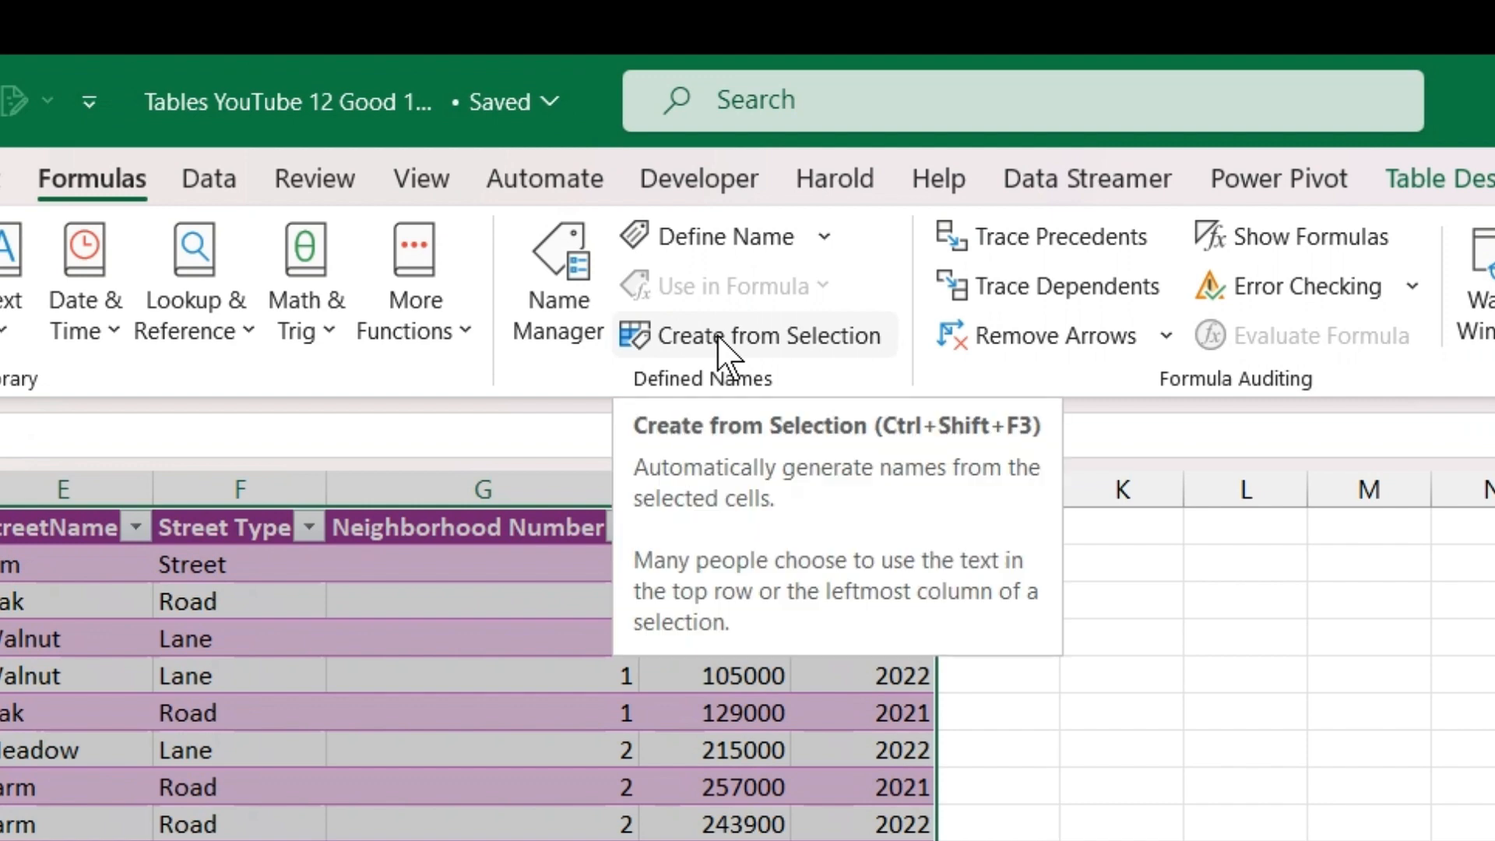
pyautogui.click(718, 337)
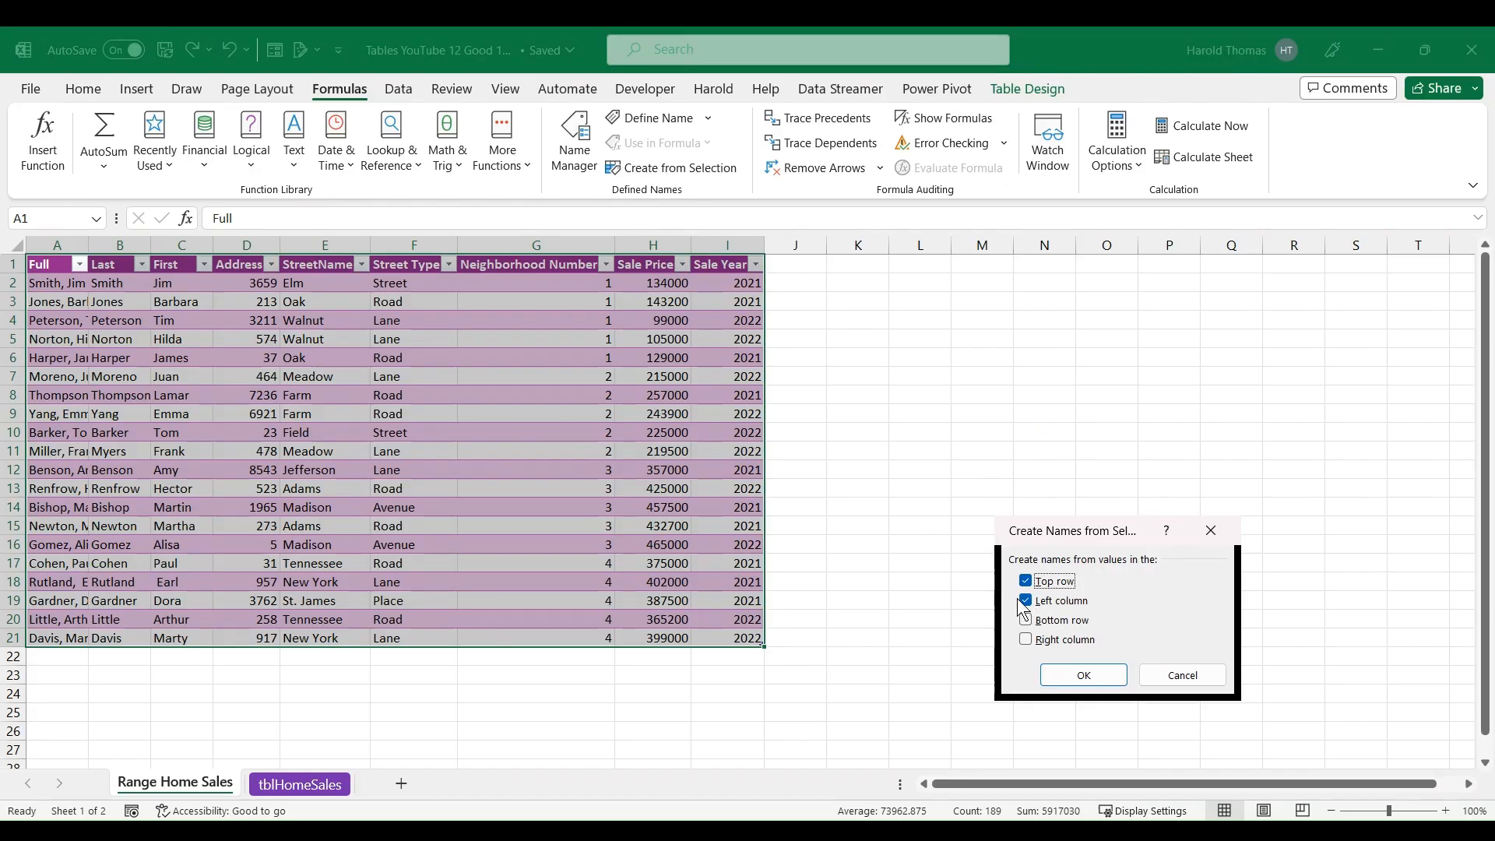
pyautogui.click(1027, 601)
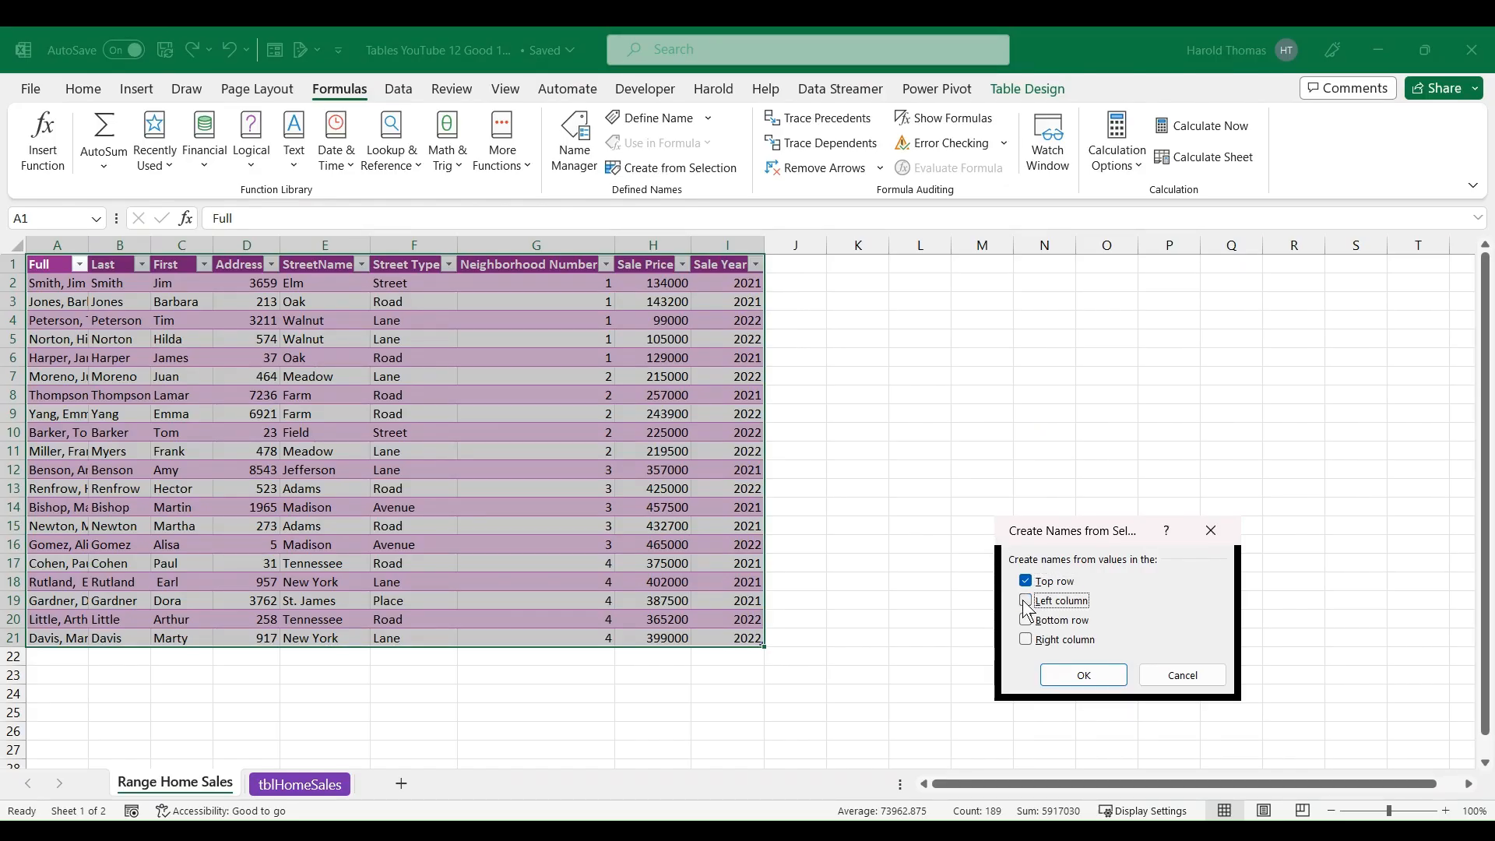
pyautogui.click(1083, 675)
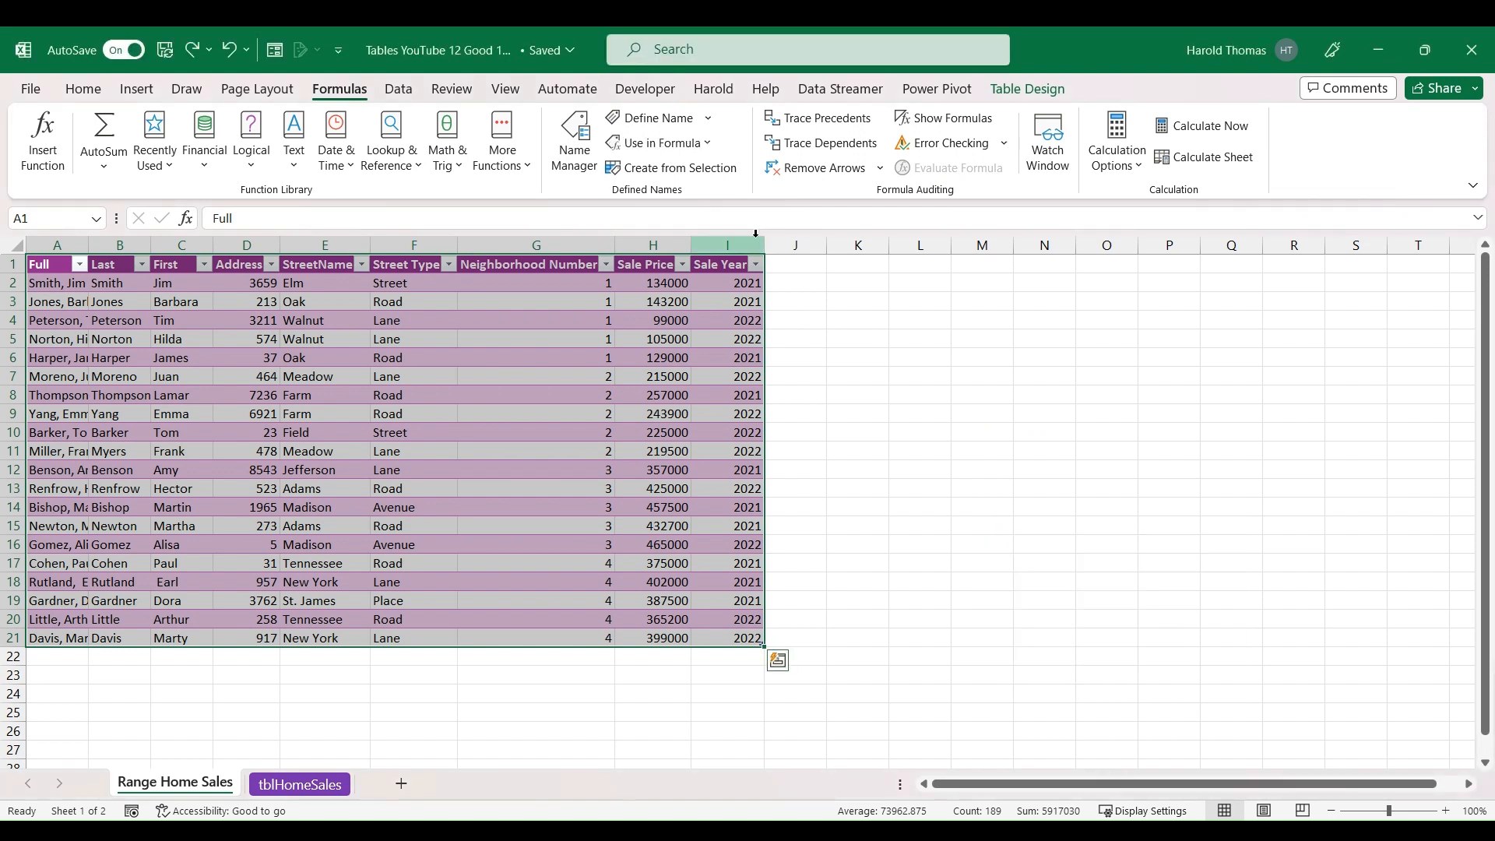
pyautogui.click(708, 144)
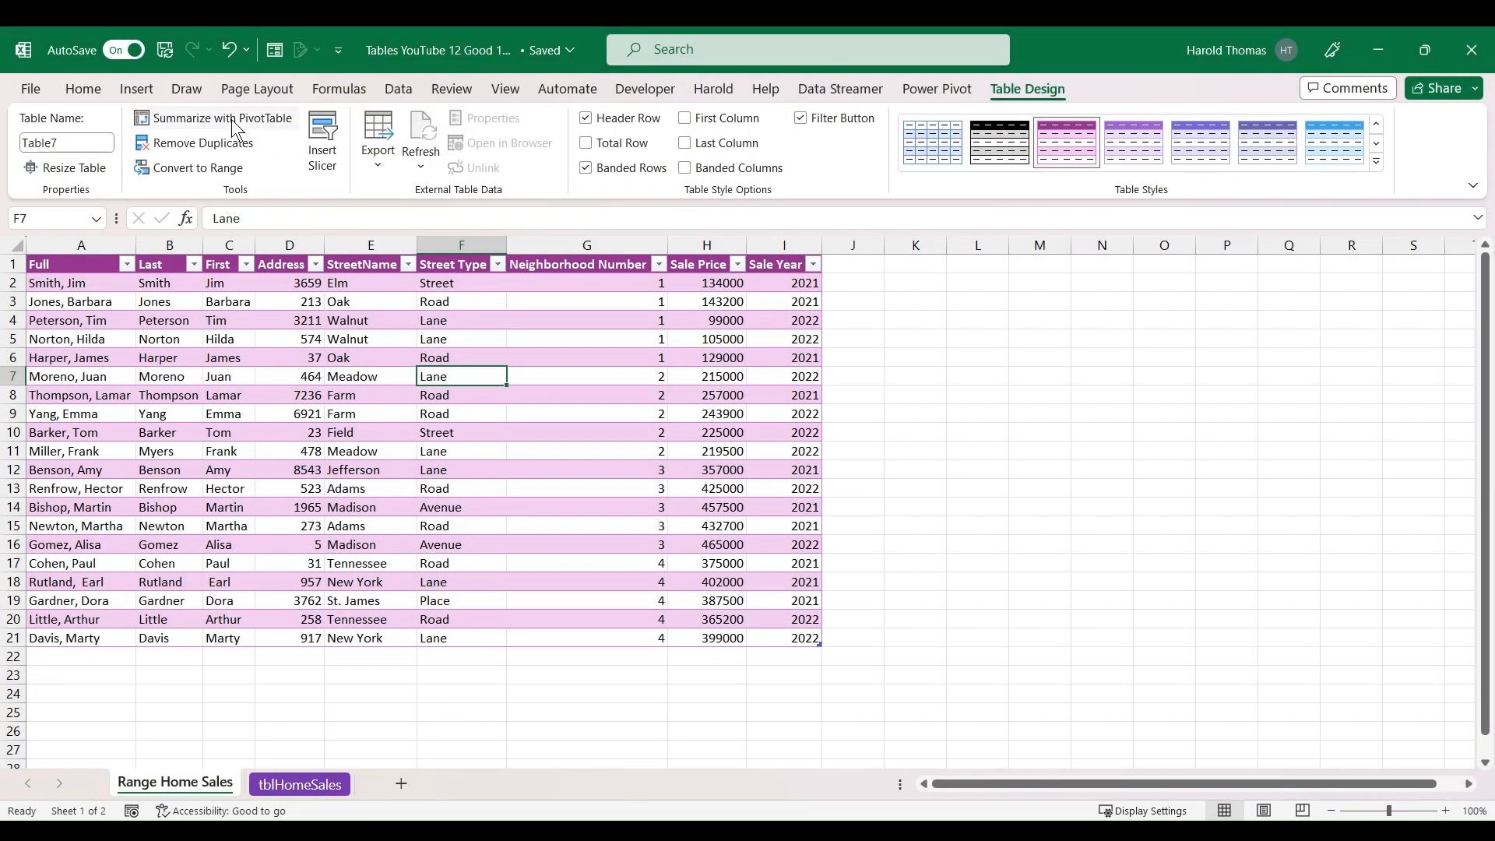
# Summarize the home sales table with a PivotTable on a new worksheet
pyautogui.click(231, 119)
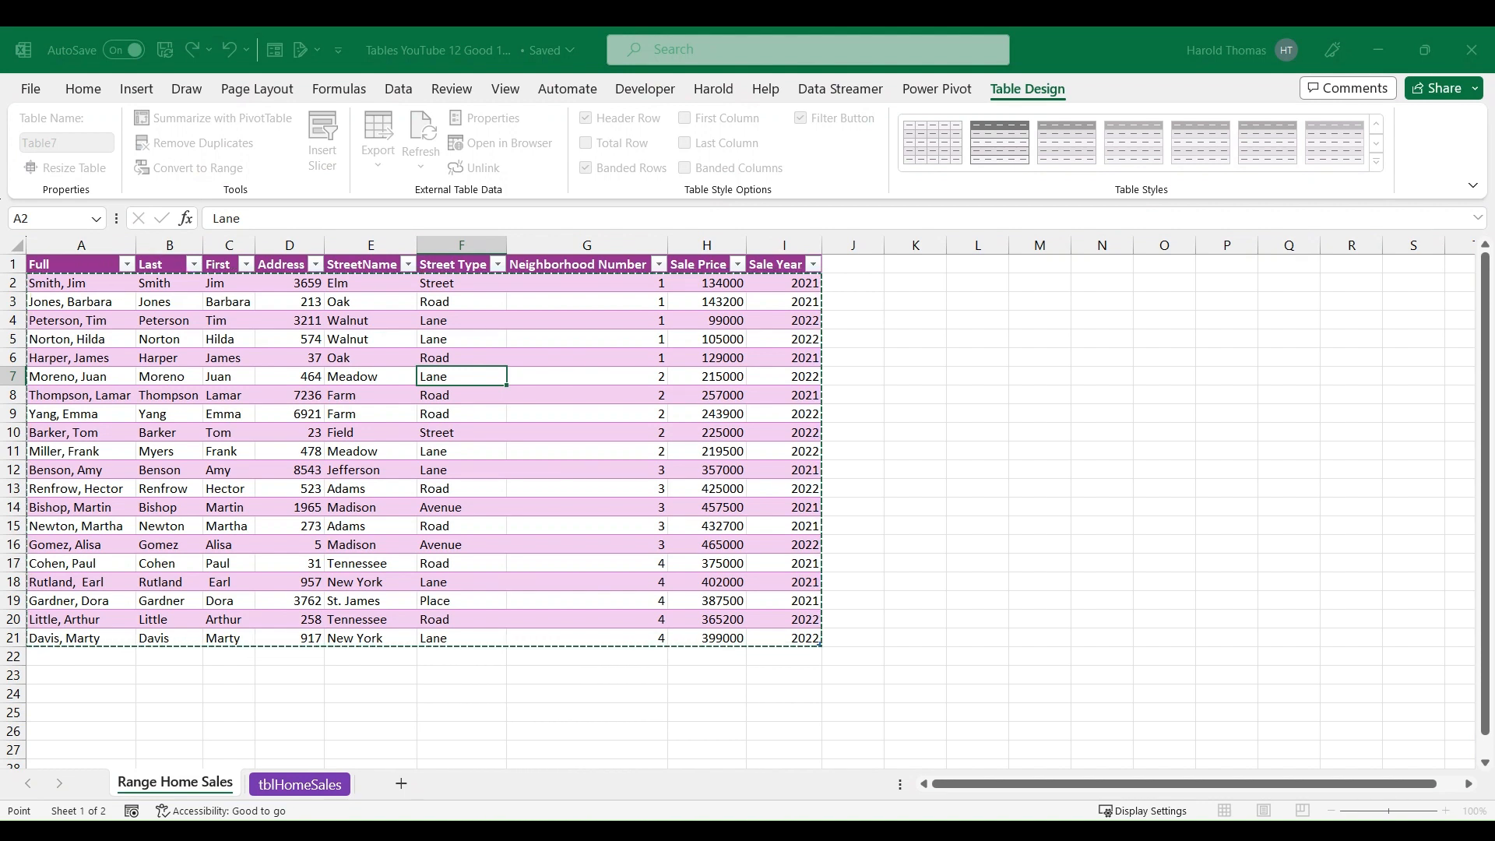
pyautogui.click(1212, 749)
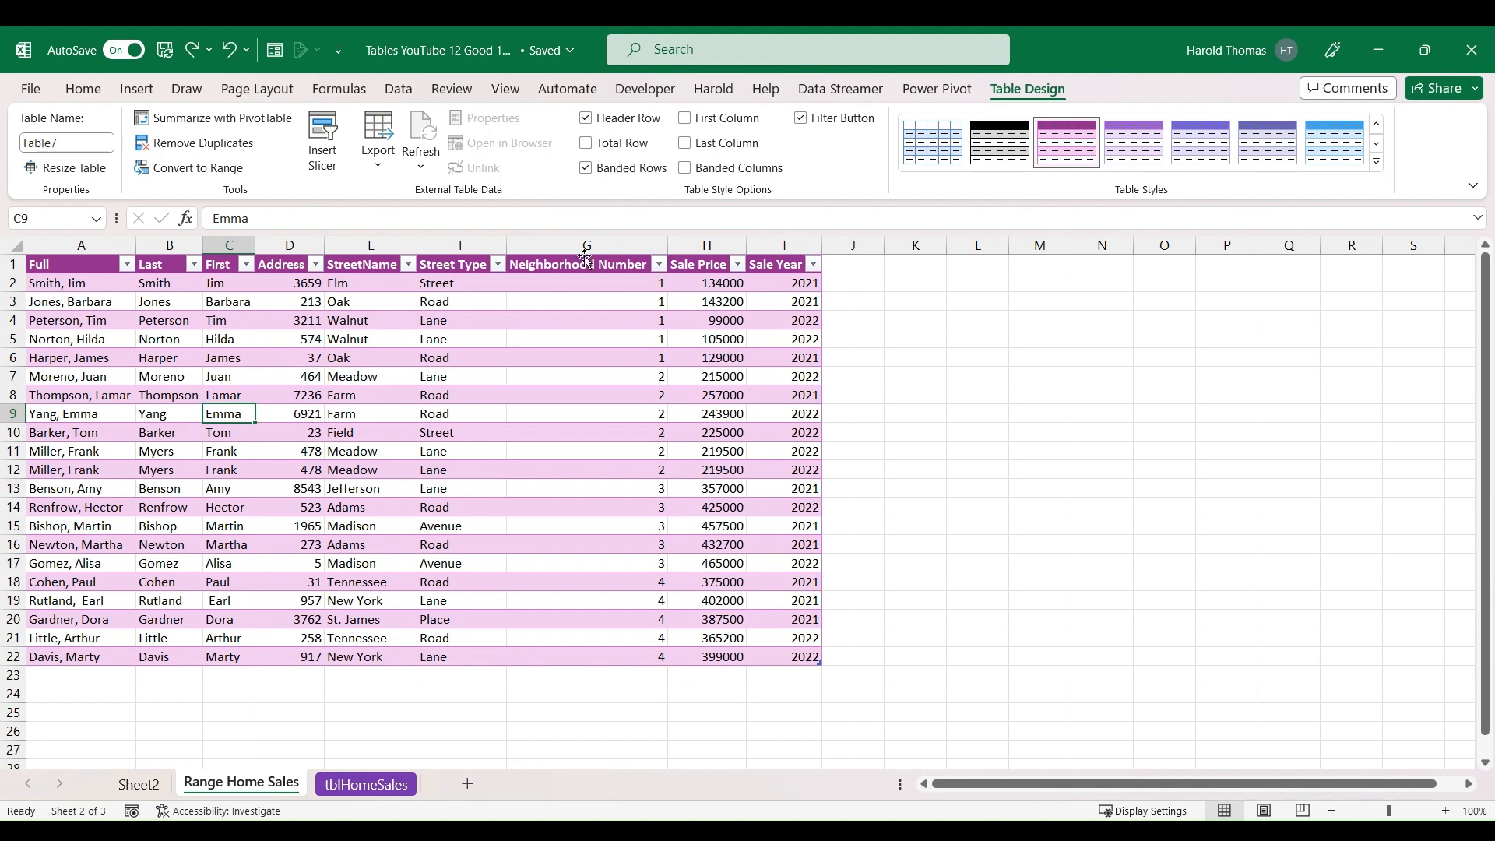
# Remove duplicate rows from the home sales table, comparing all columns
pyautogui.click(347, 446)
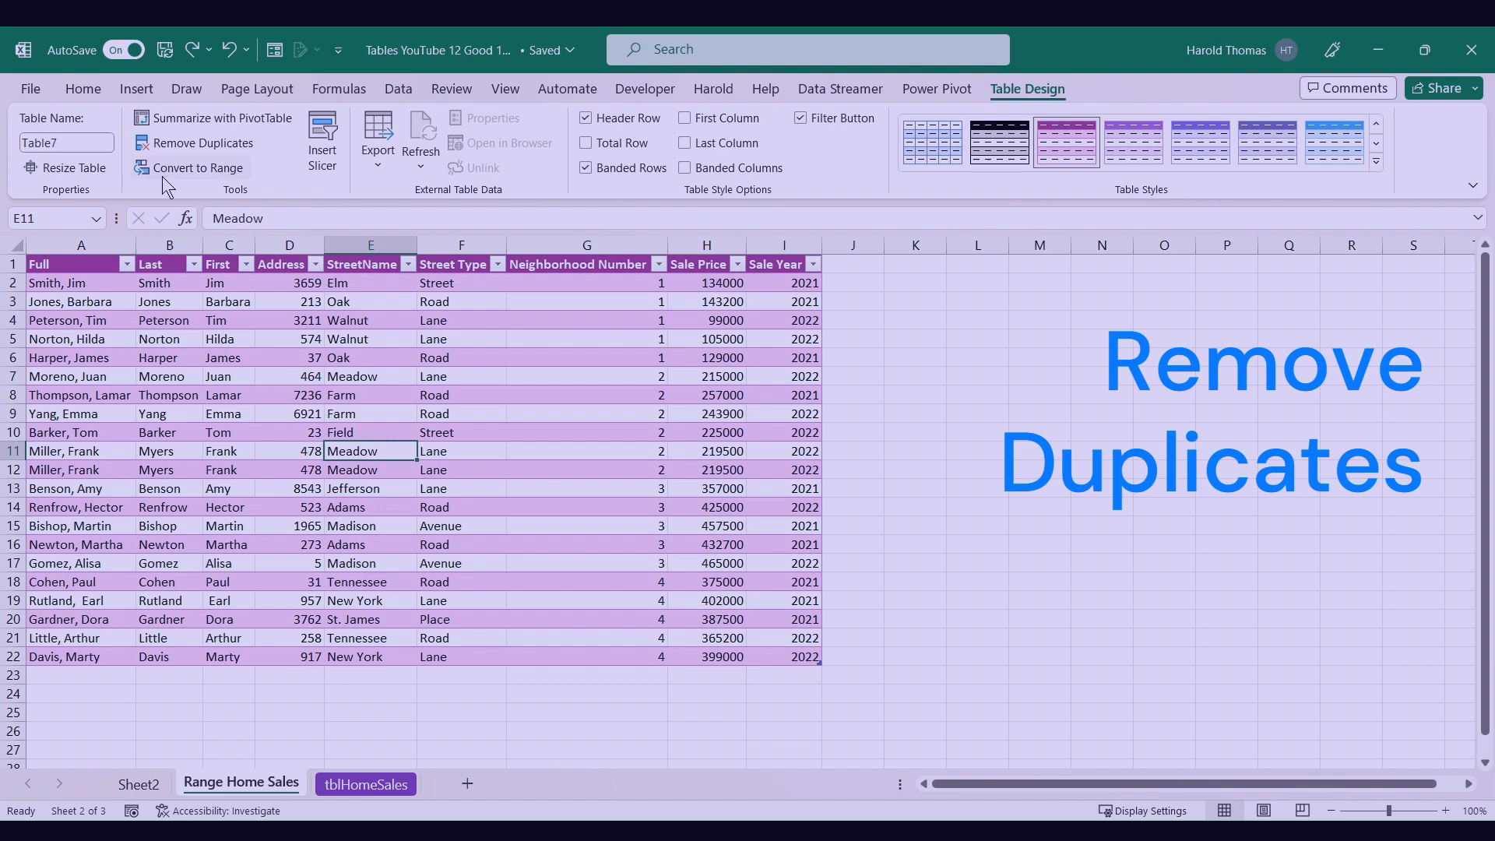
pyautogui.click(187, 144)
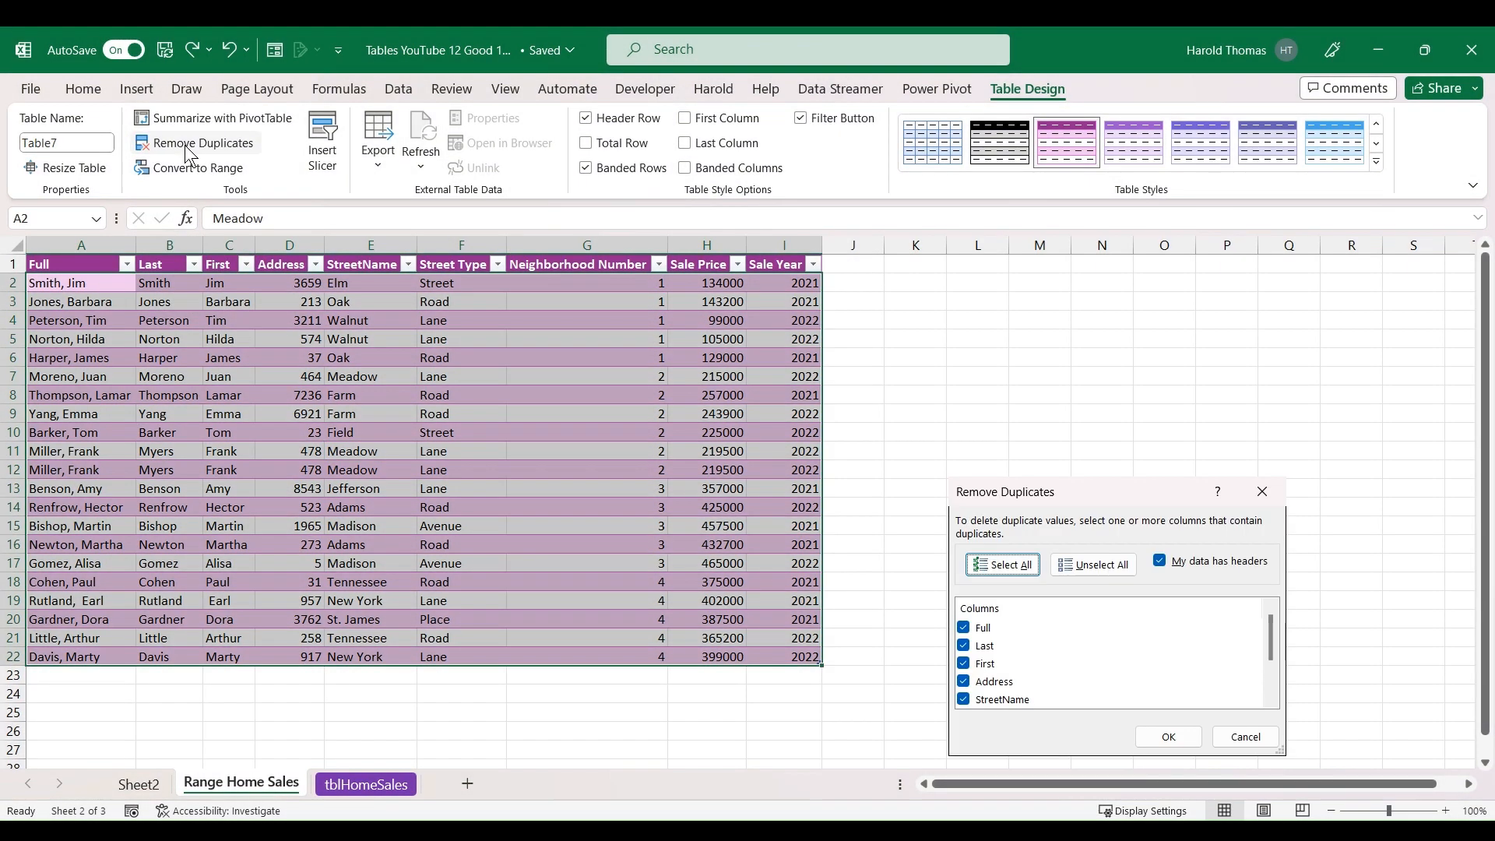
pyautogui.click(1192, 738)
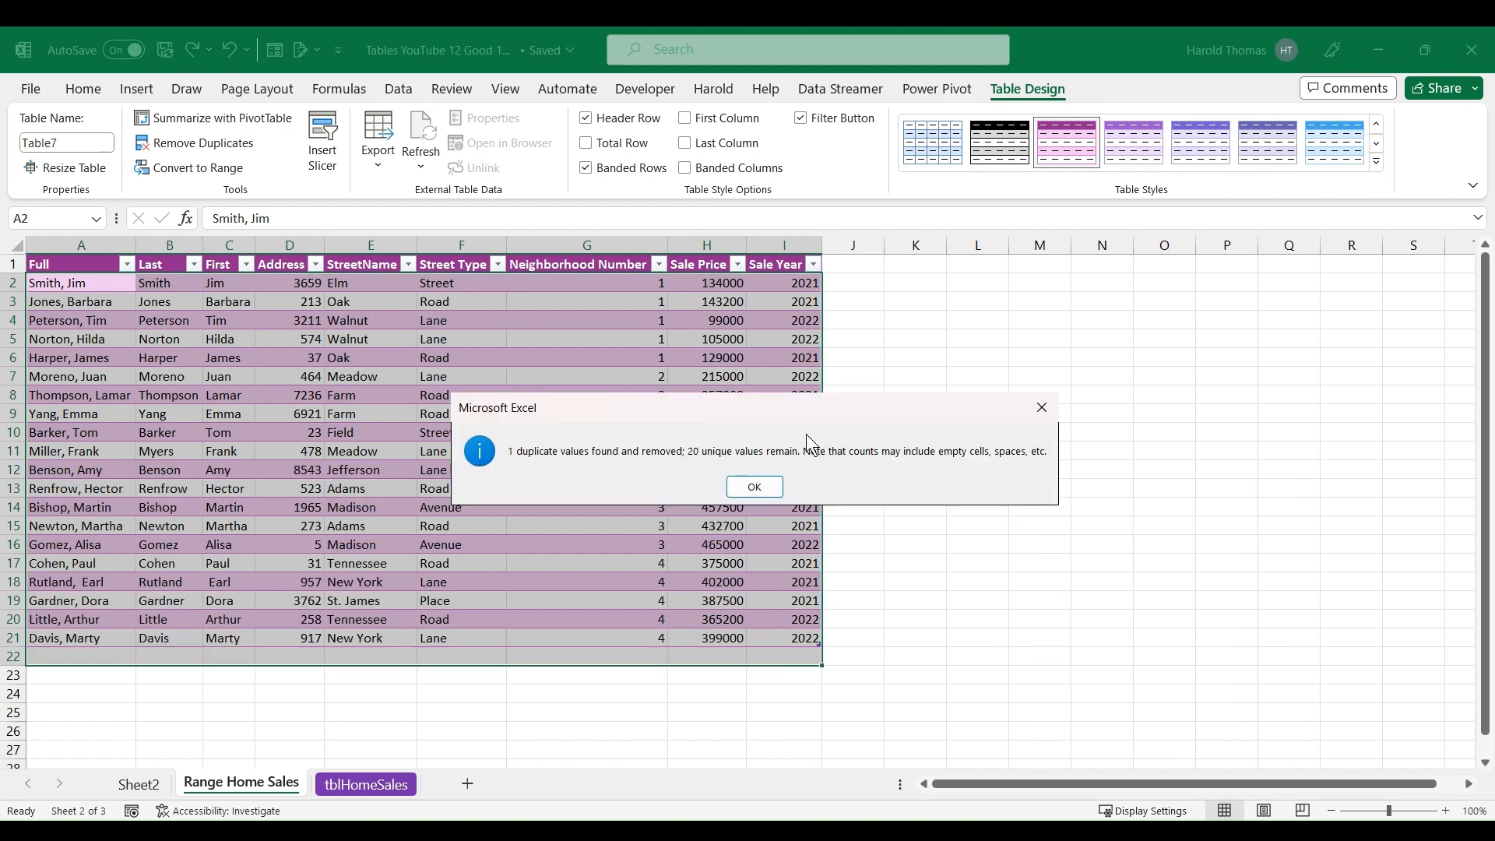
pyautogui.click(773, 485)
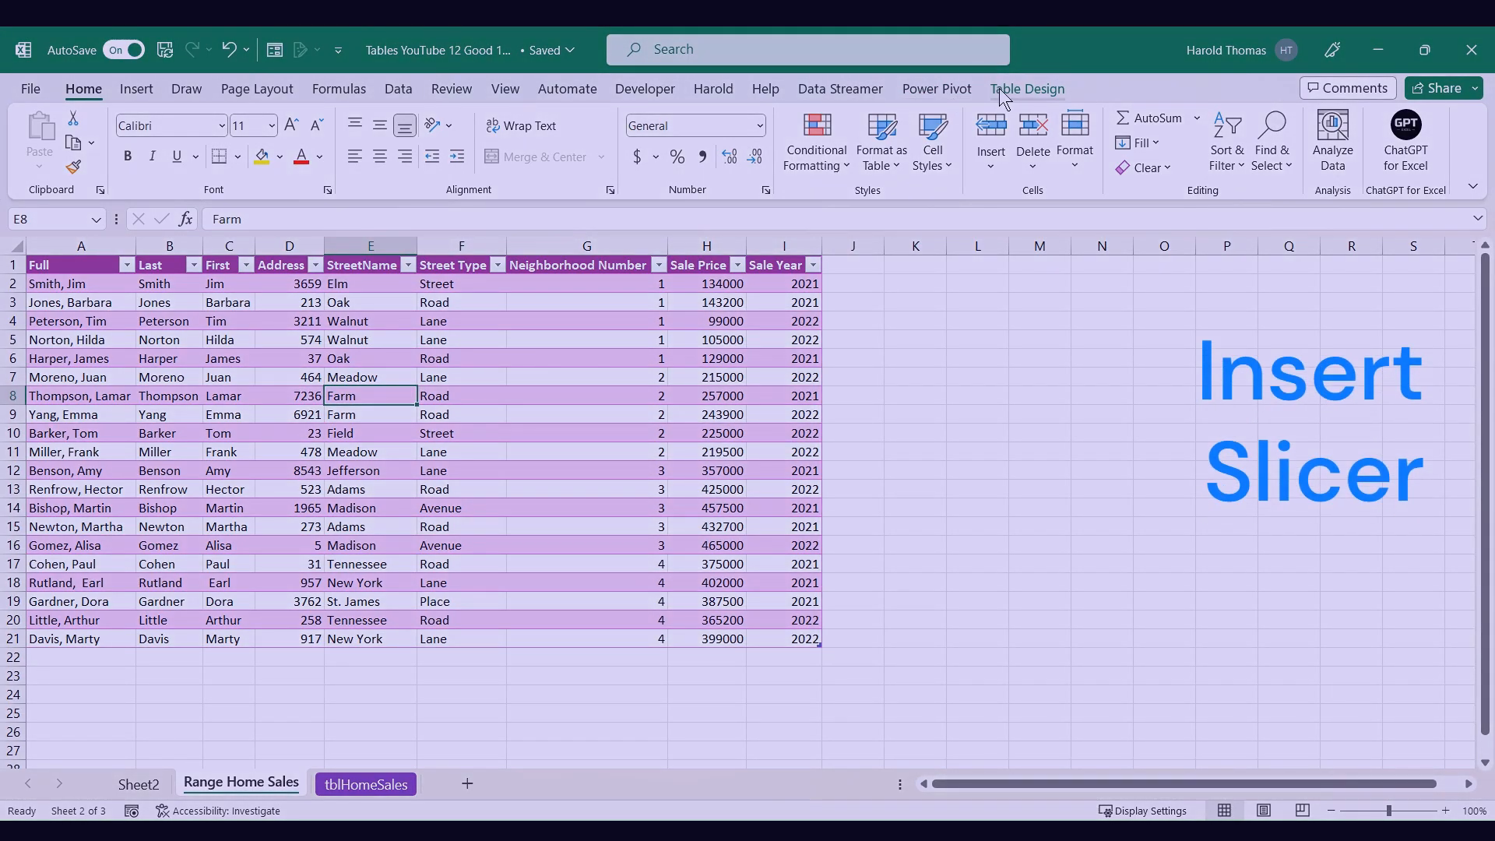
# Insert a slicer for the StreetName column of the home sales table
pyautogui.click(998, 87)
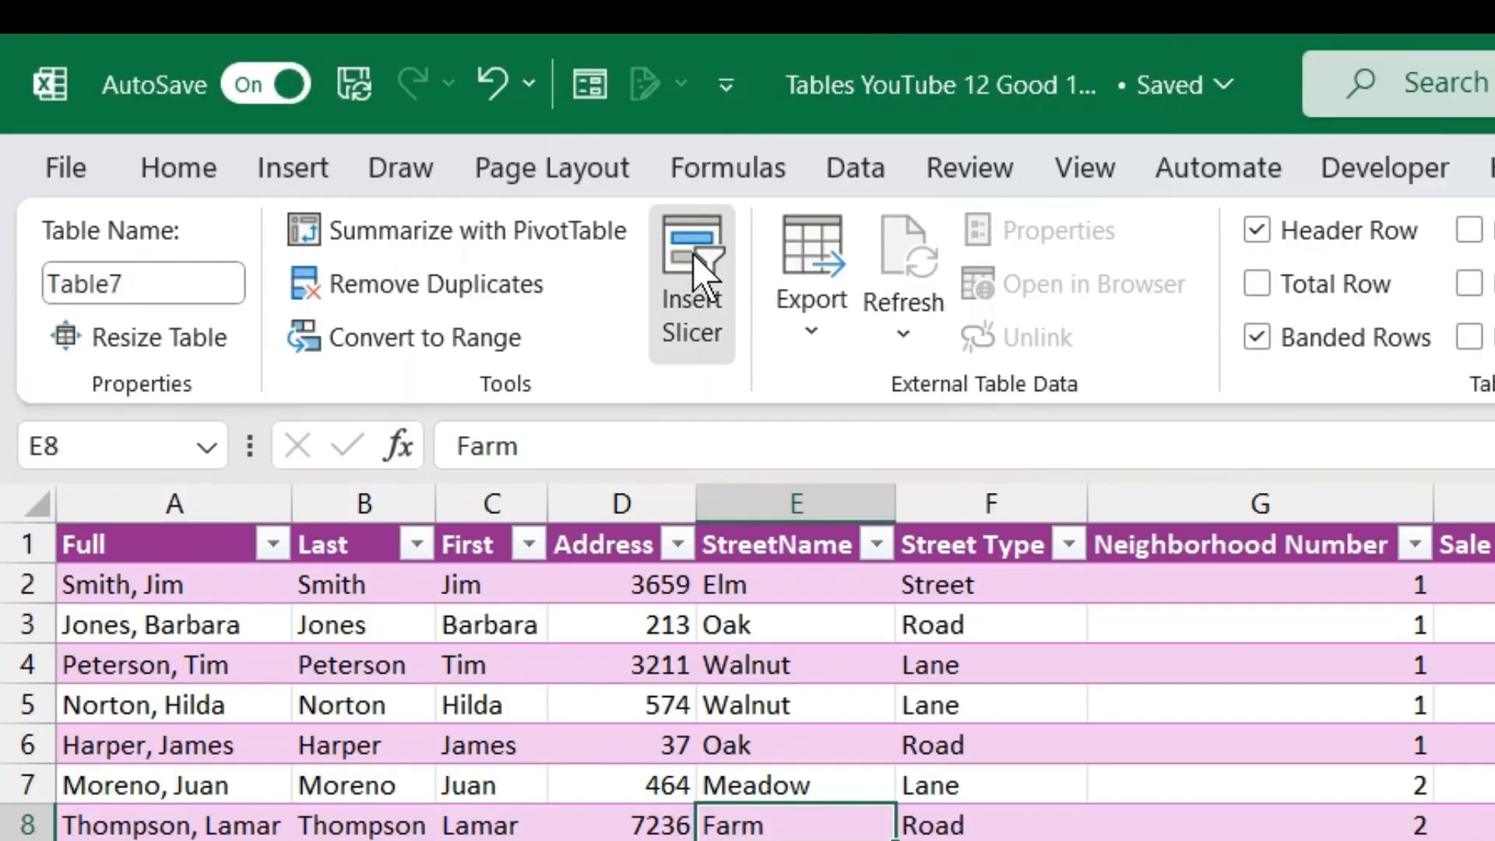
pyautogui.click(693, 257)
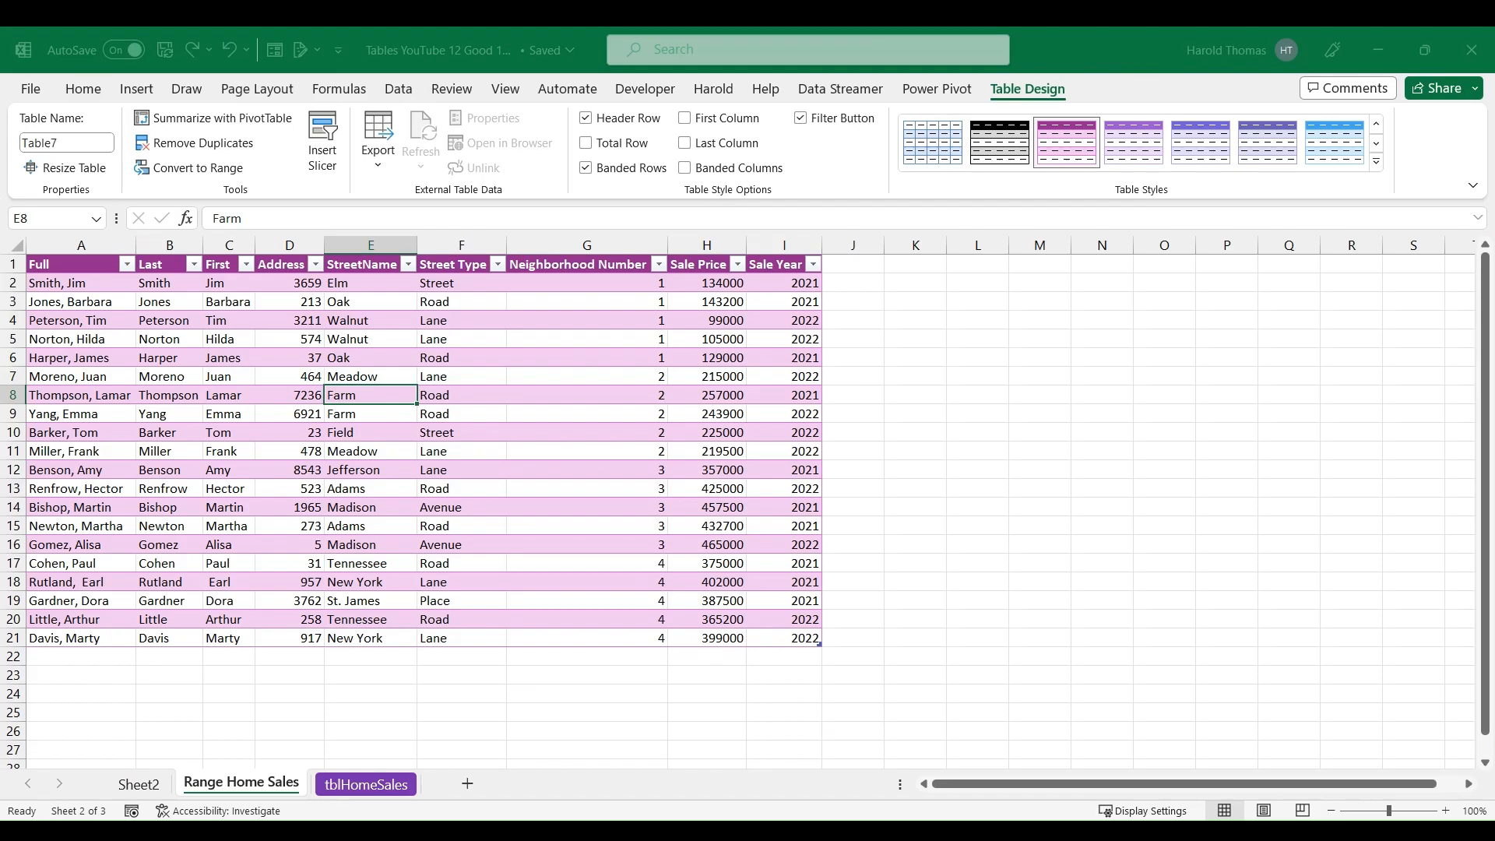
pyautogui.press('Return')
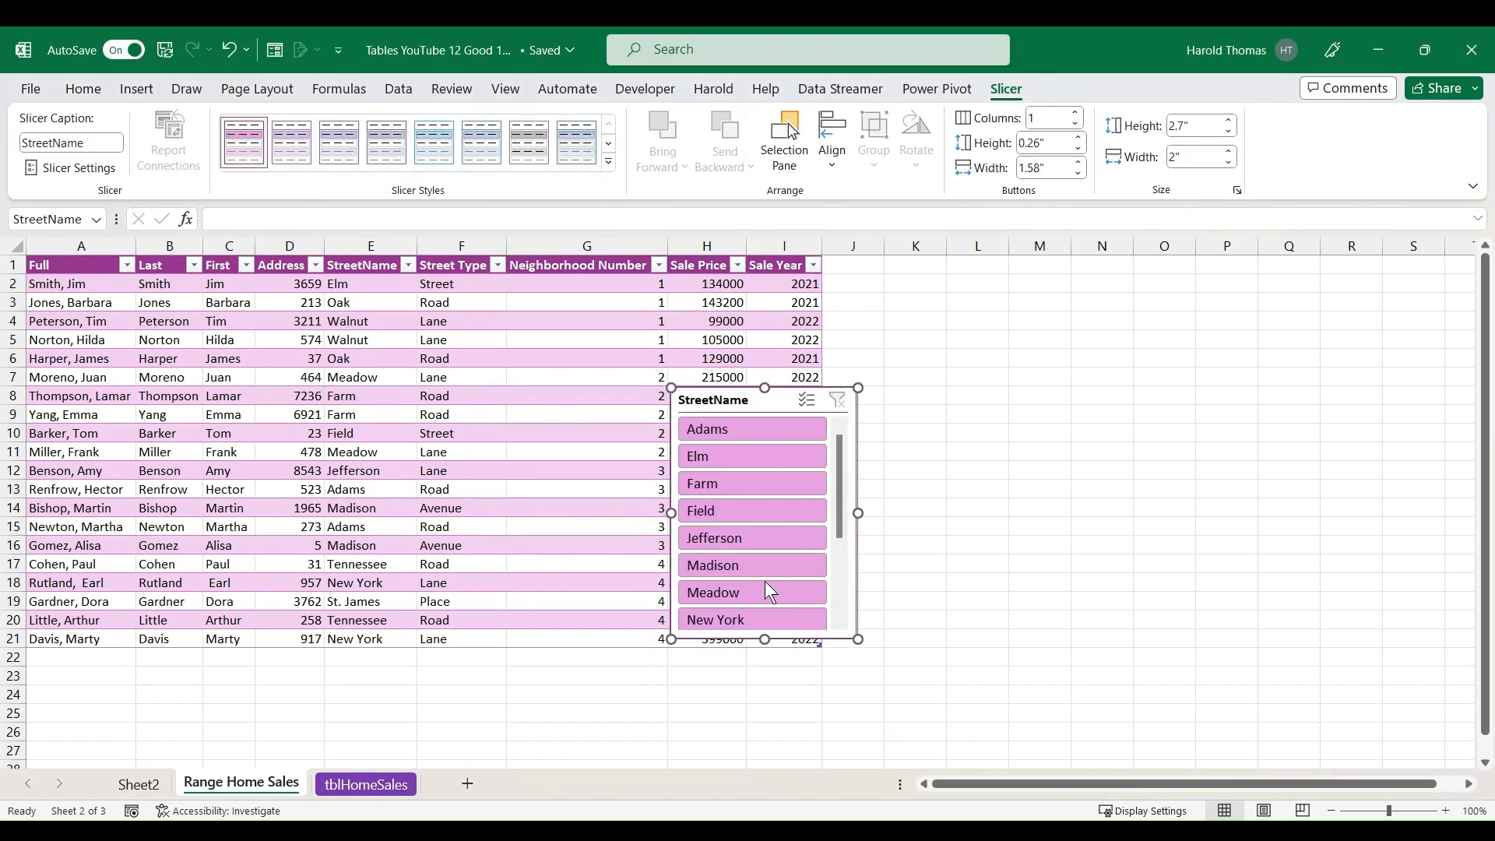
# Filter the table with the StreetName slicer by Jefferson, Field and Farm, one at a time
pyautogui.click(754, 529)
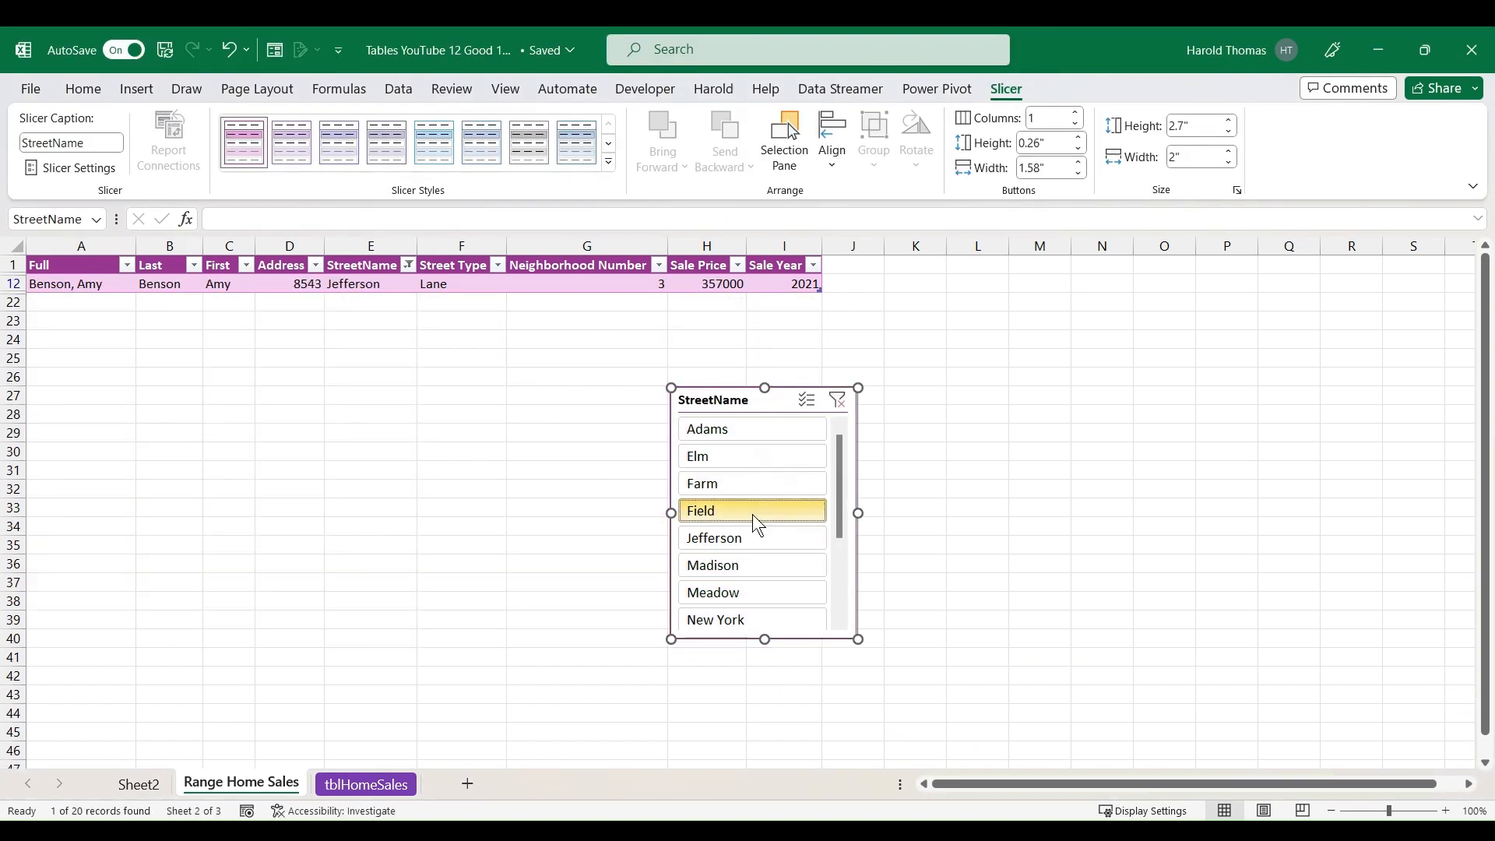
pyautogui.click(753, 514)
pyautogui.click(752, 487)
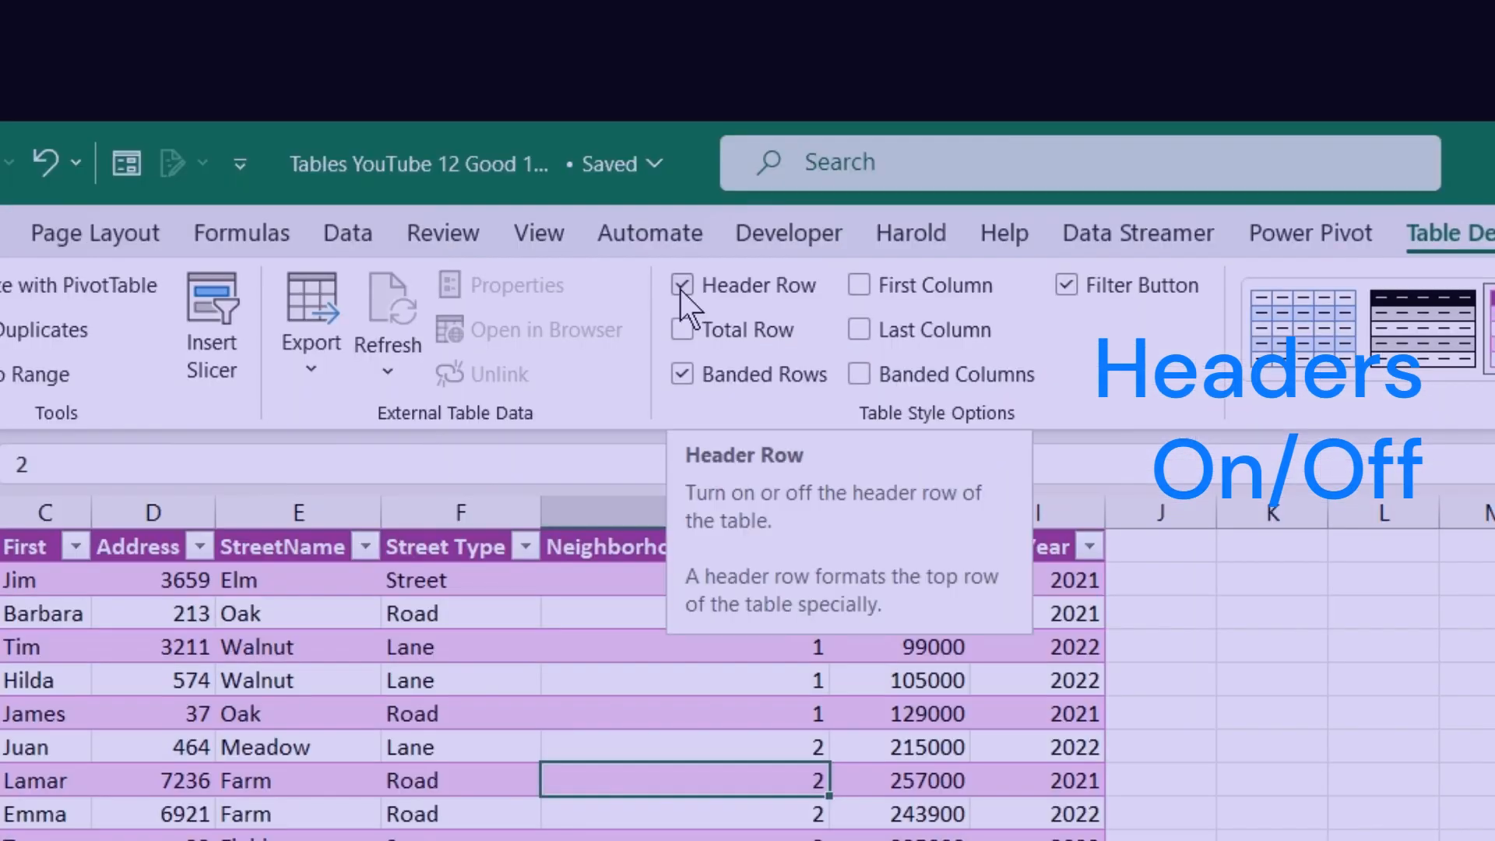
# Turn the table's header row off and back on
pyautogui.click(682, 286)
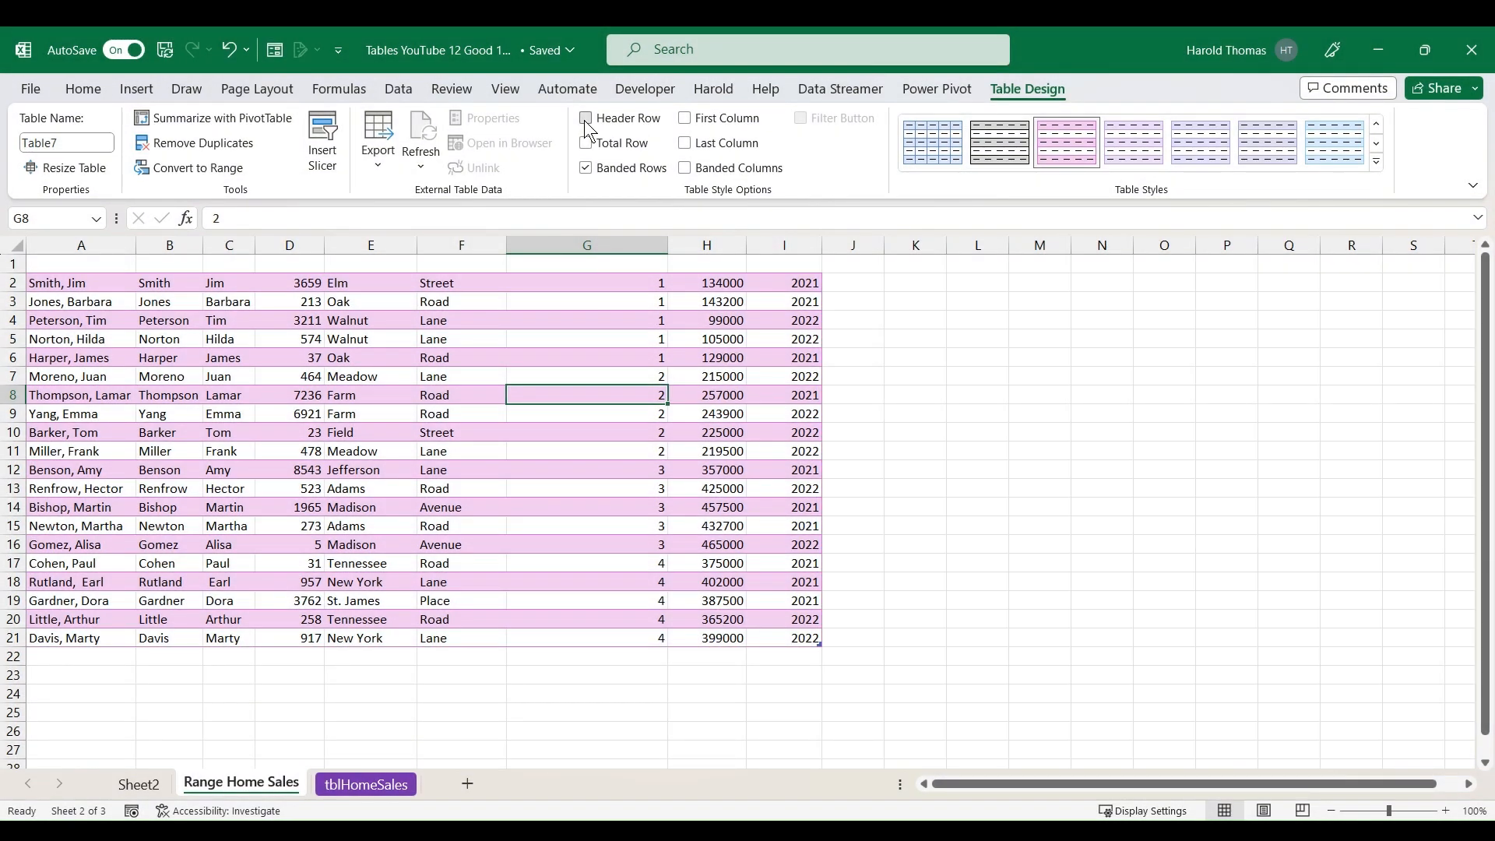
pyautogui.click(586, 122)
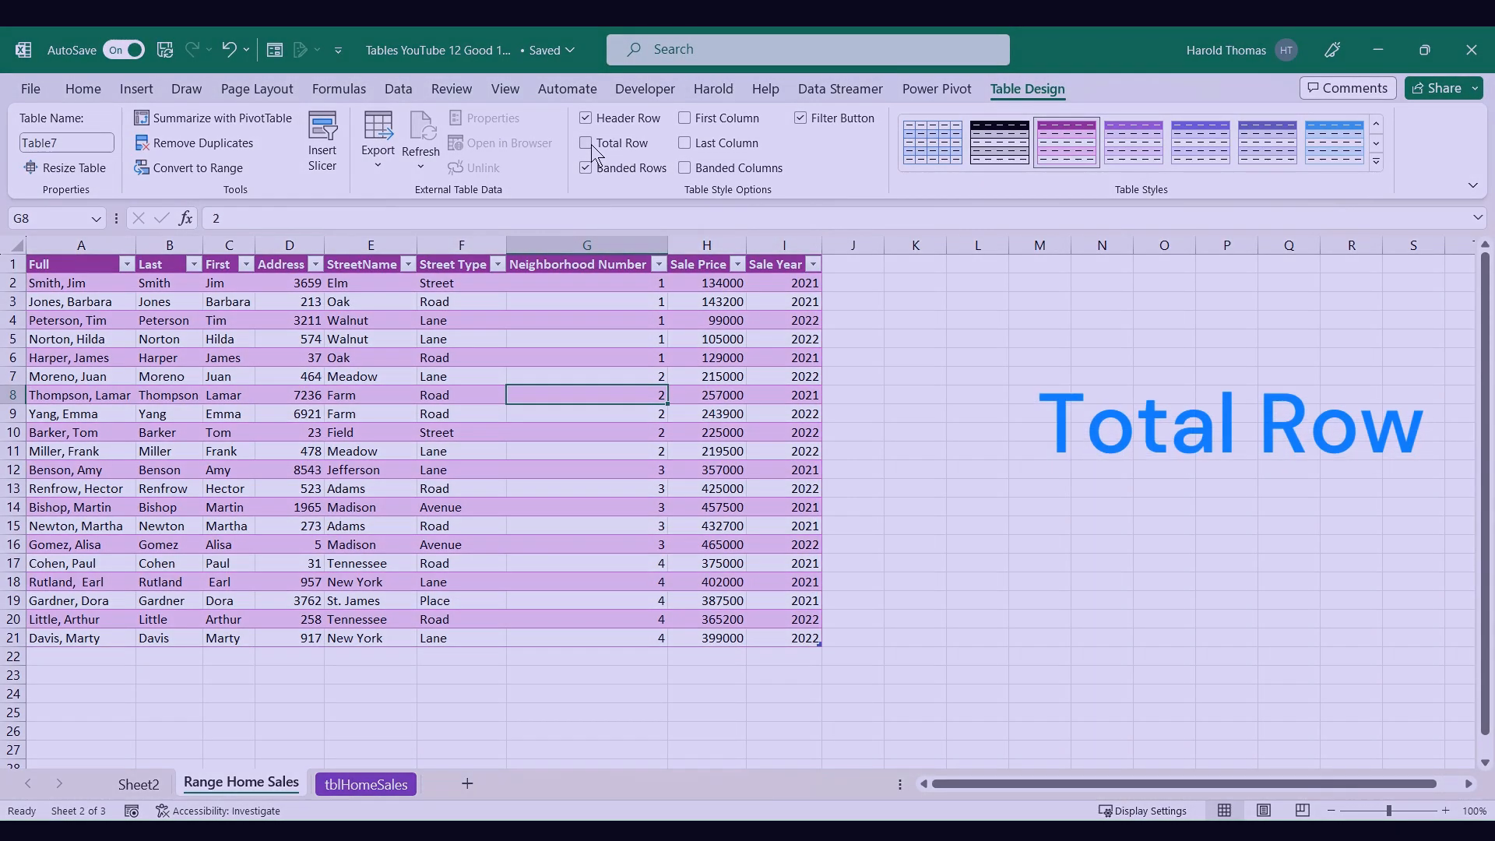
# Add a total row to the home sales table and browse the summary functions offered for its Sale Price cell
pyautogui.click(592, 143)
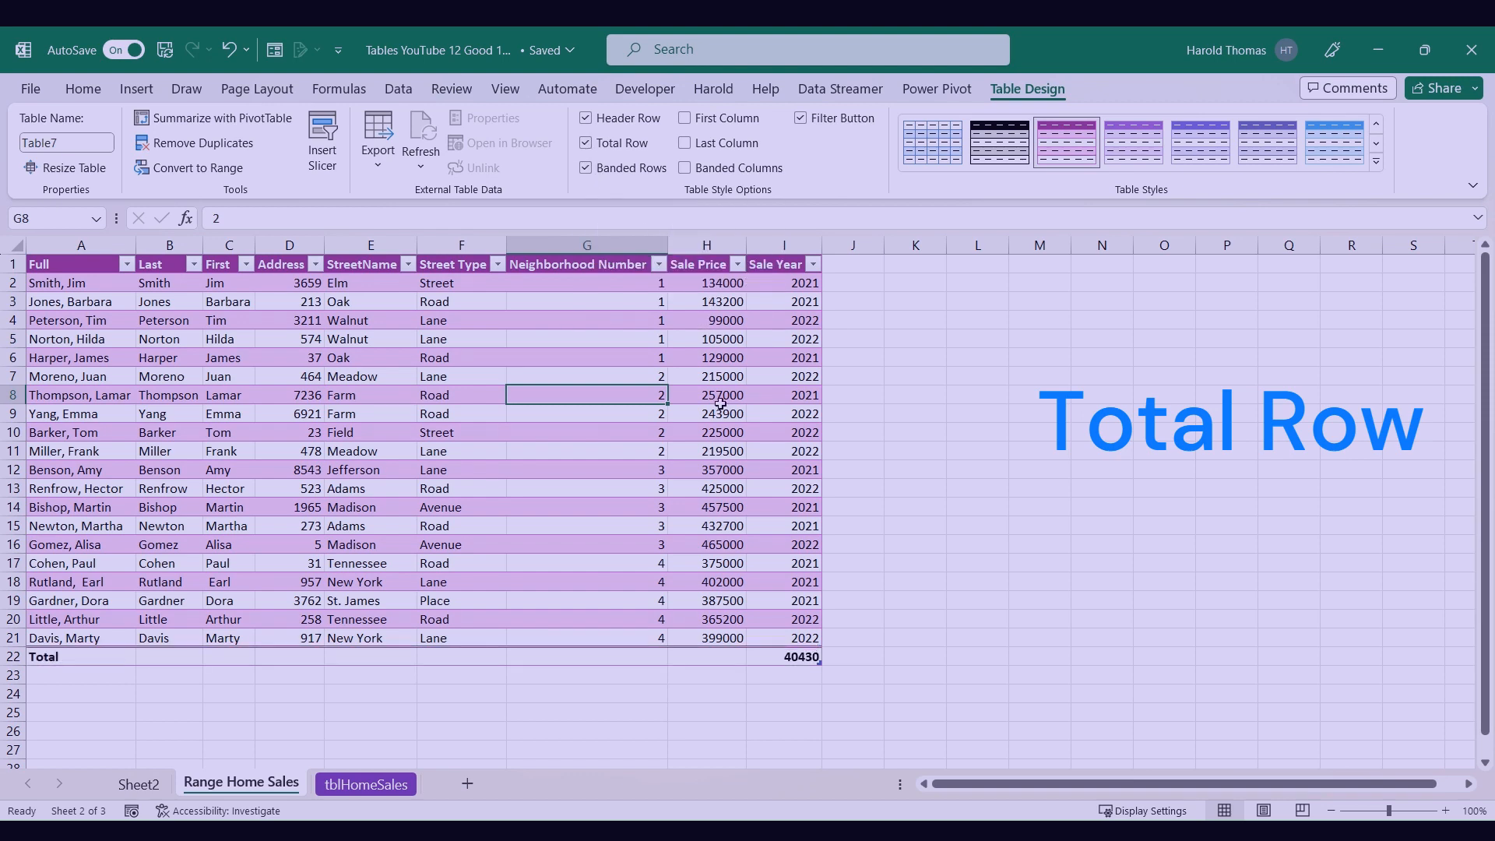
pyautogui.click(718, 657)
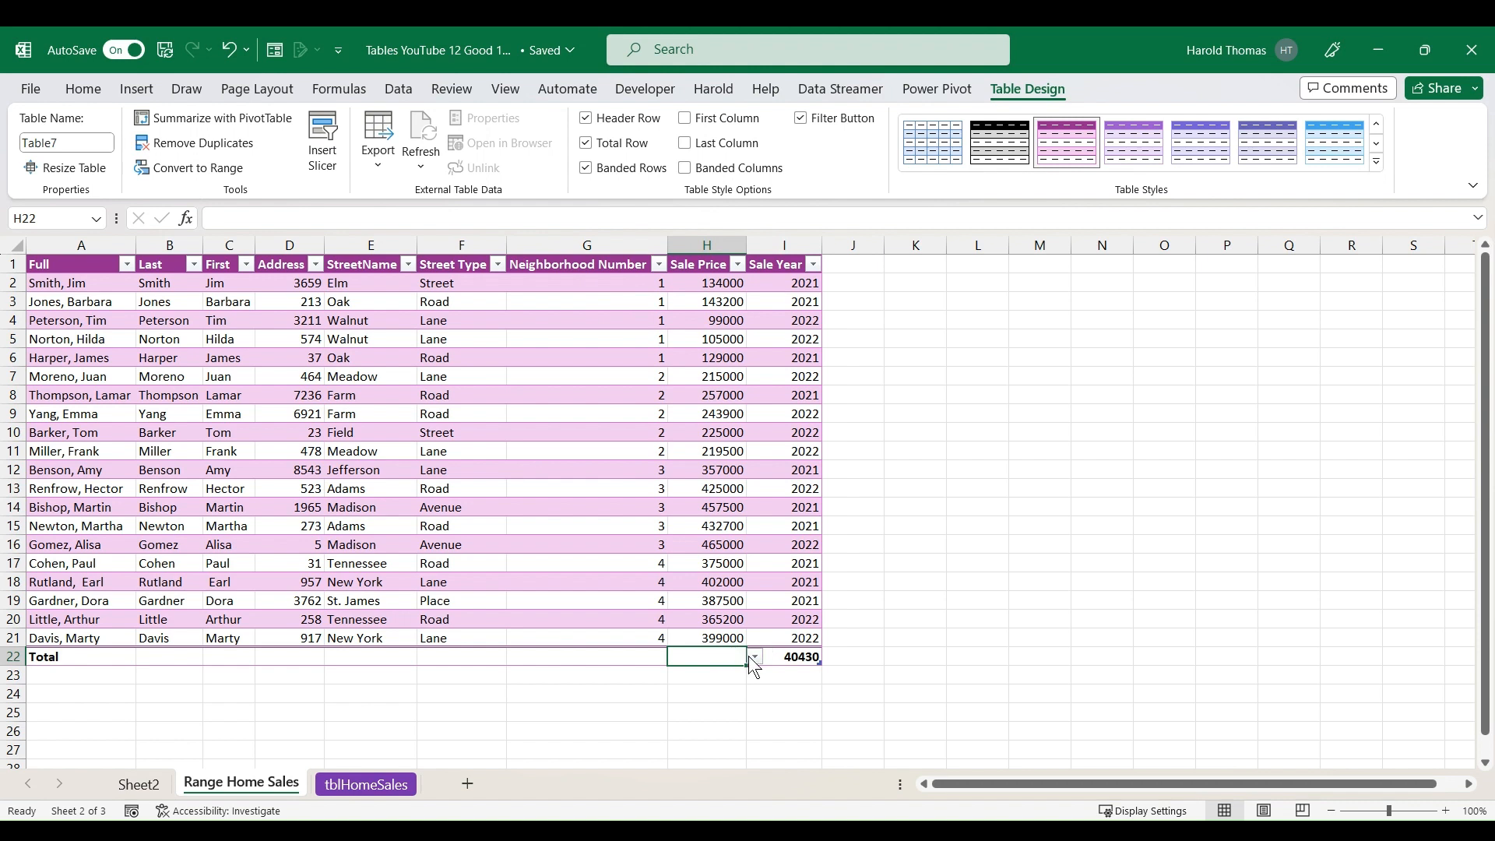
pyautogui.click(754, 657)
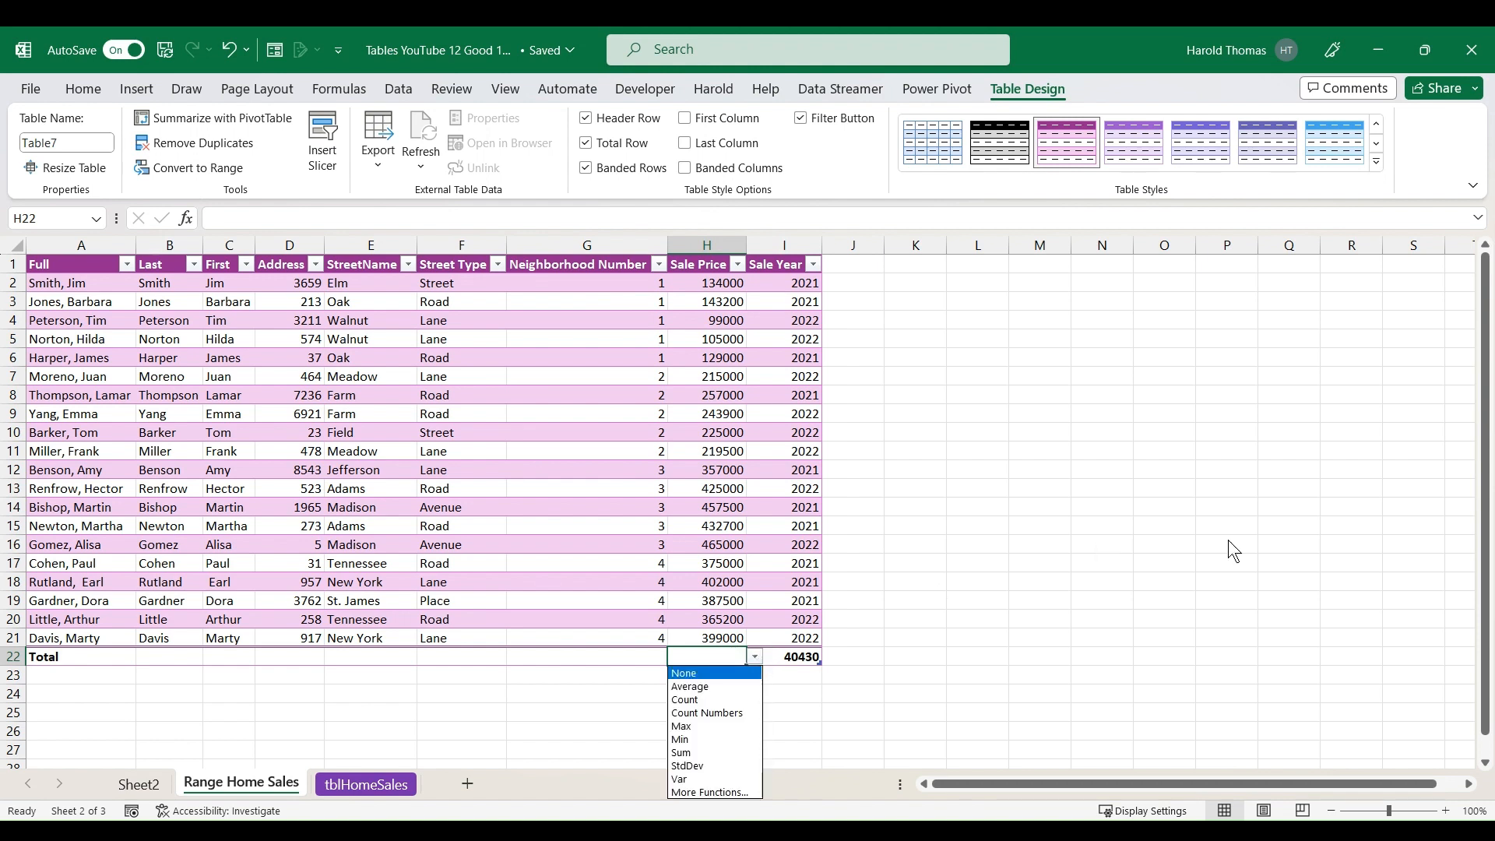
pyautogui.press('Down')
pyautogui.press('Down')
pyautogui.press('Down')
pyautogui.press('Down')
pyautogui.press('Down')
pyautogui.press('Down')
pyautogui.press('Down')
pyautogui.press('Down')
pyautogui.press('Down')
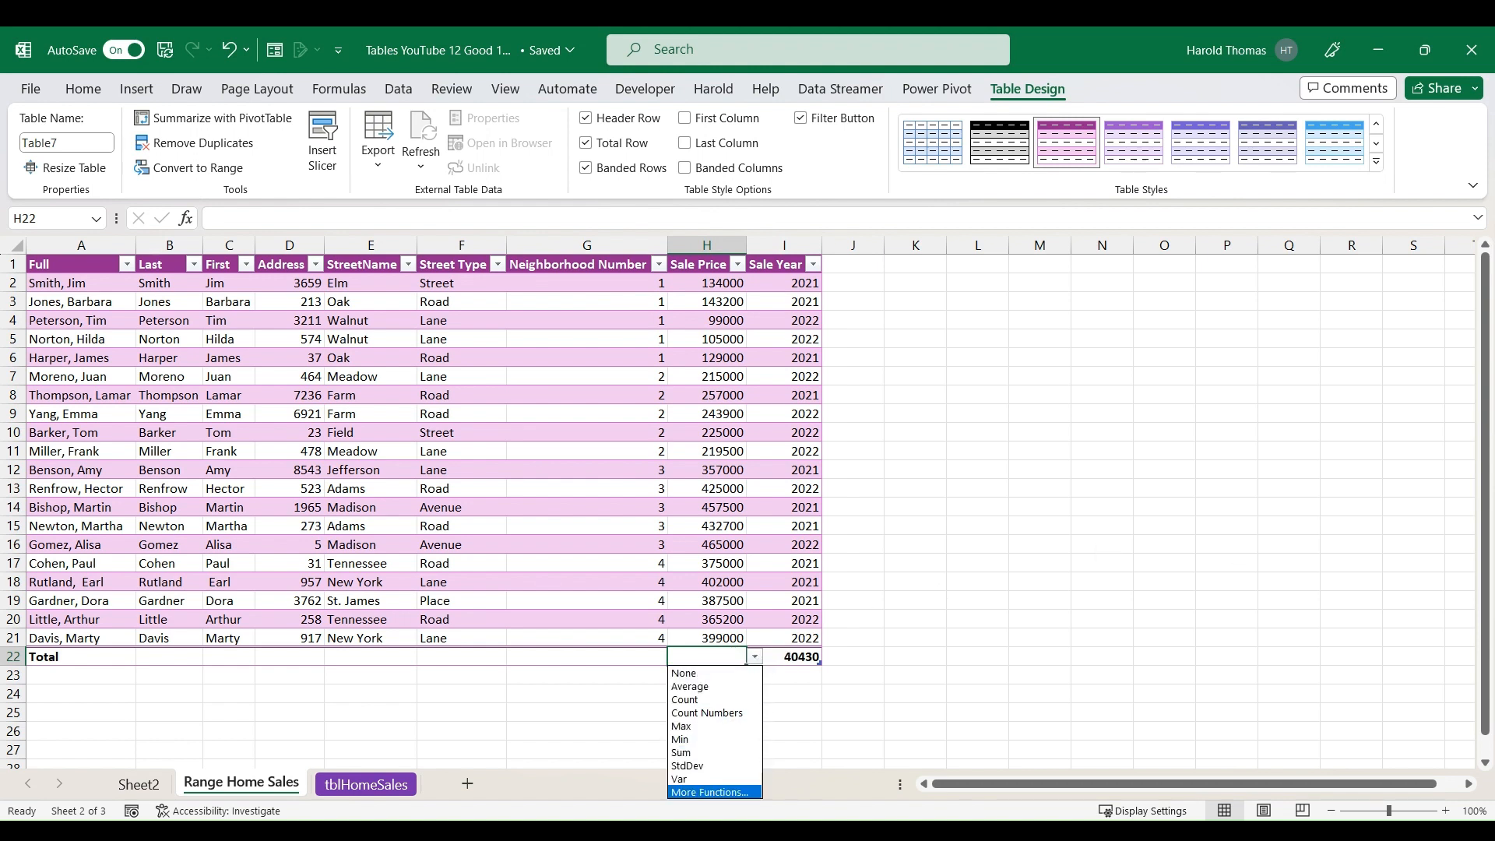
pyautogui.press('Up')
pyautogui.press('Up')
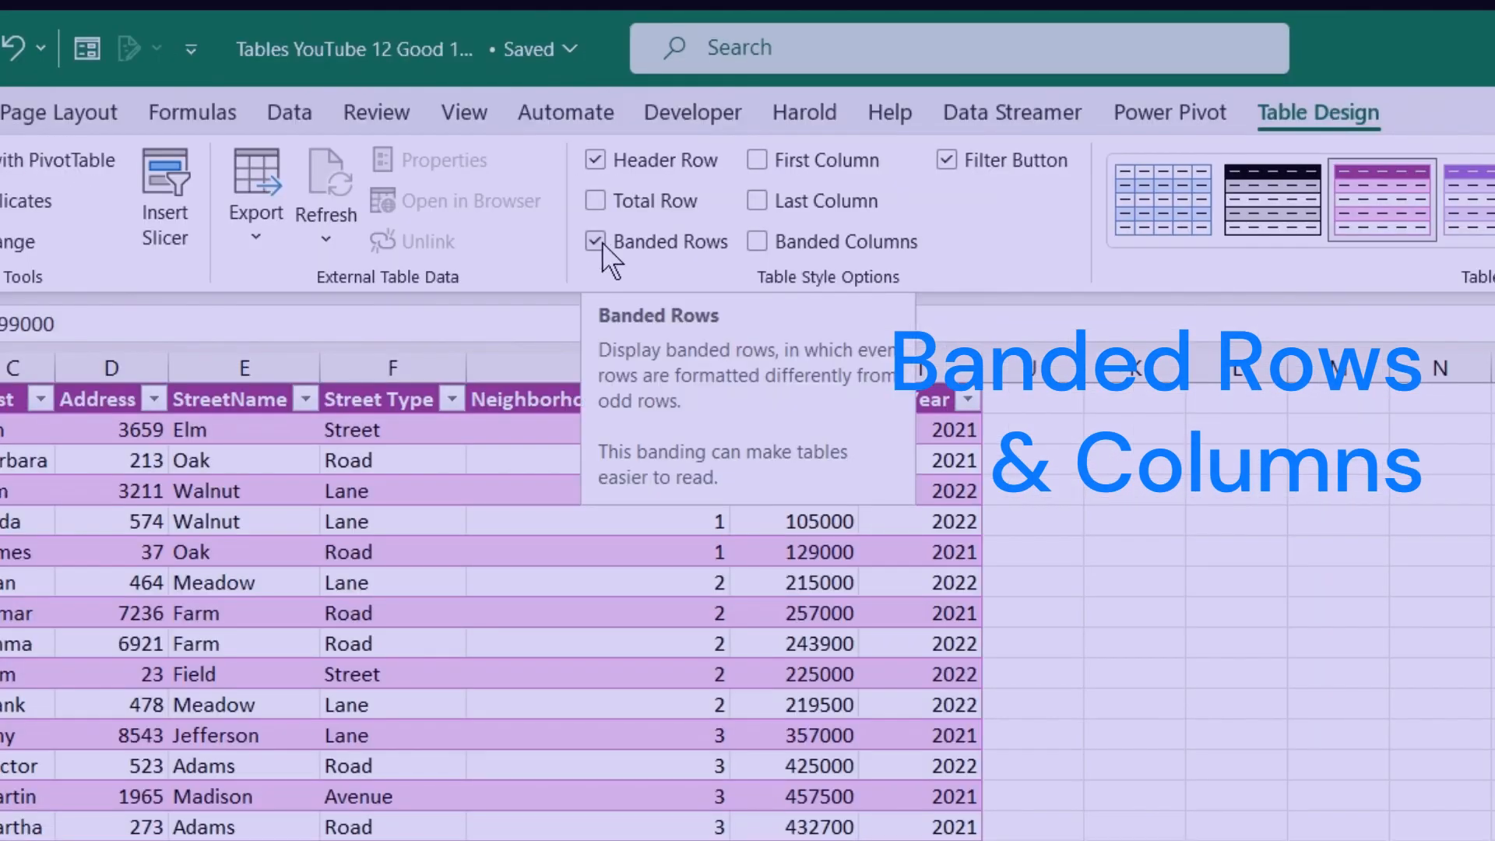
# Turn off the table's banded rows, and switch banded columns on and off again
pyautogui.click(598, 243)
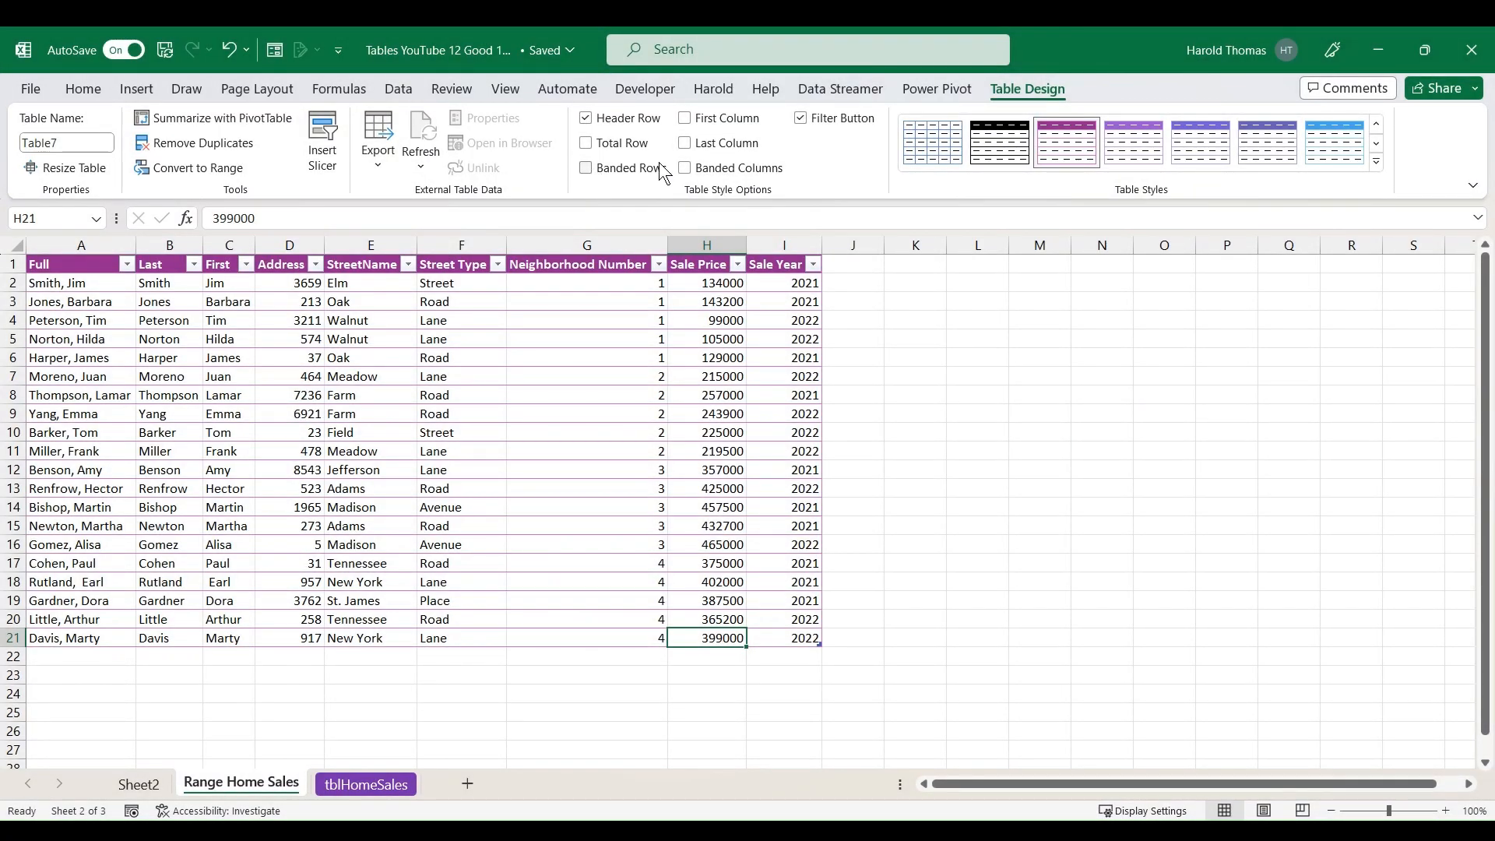
pyautogui.click(686, 167)
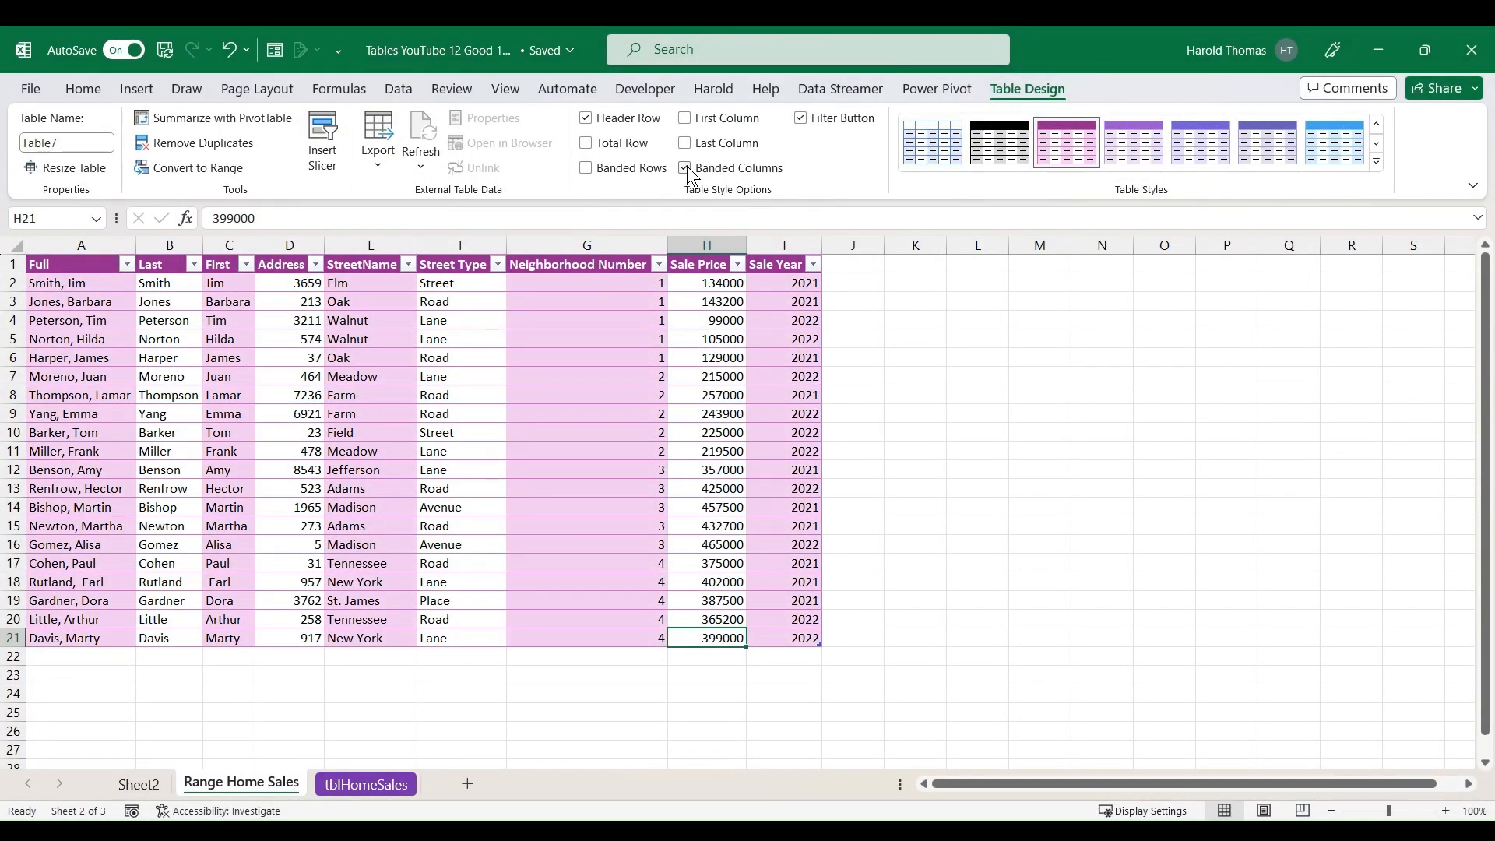
pyautogui.click(687, 167)
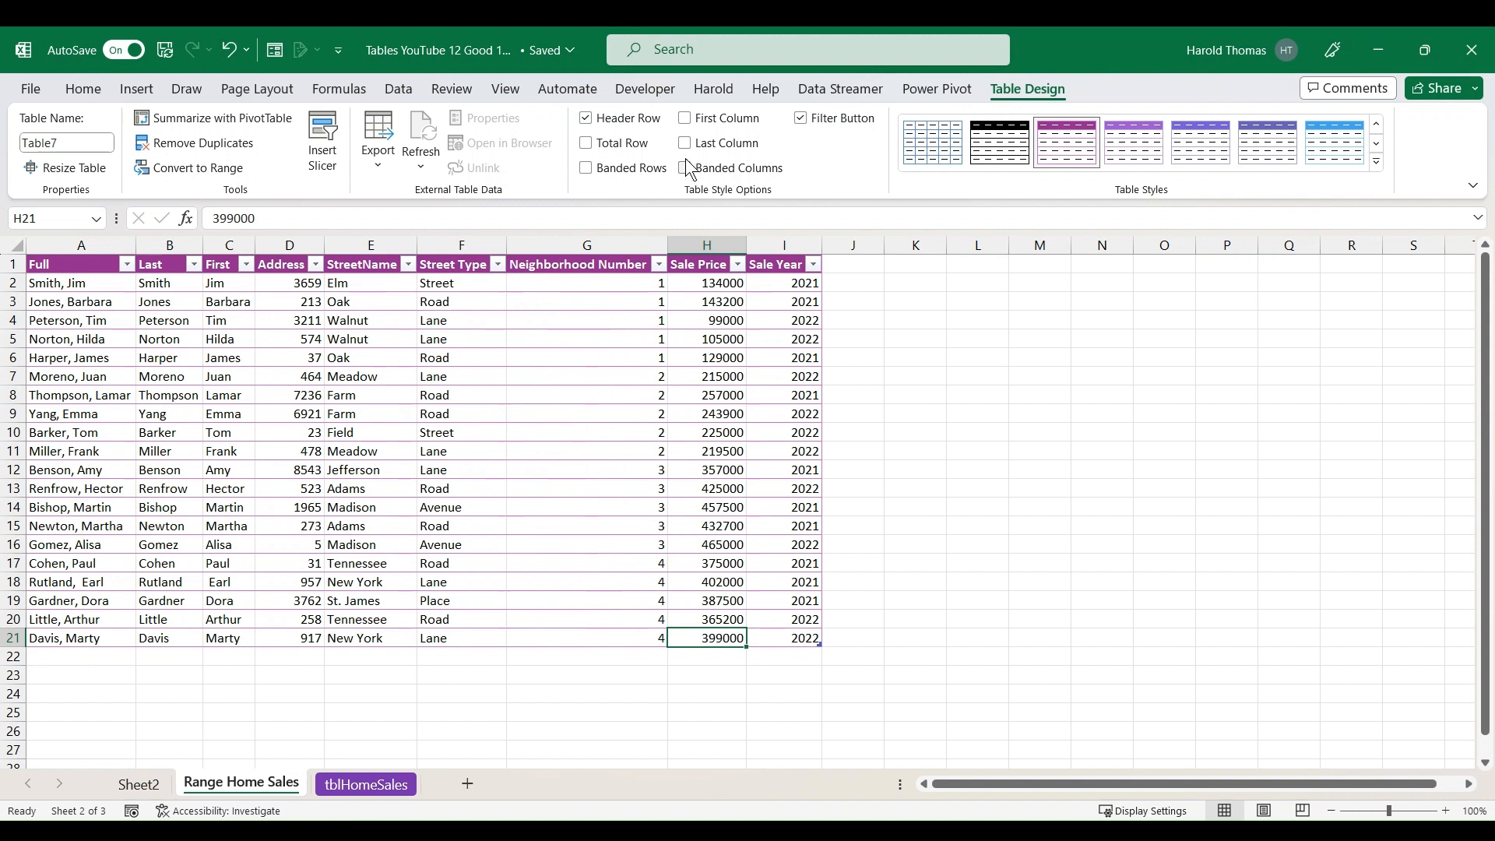
# Emphasize the table's first and last columns, and turn the filter buttons off and back on
pyautogui.click(687, 121)
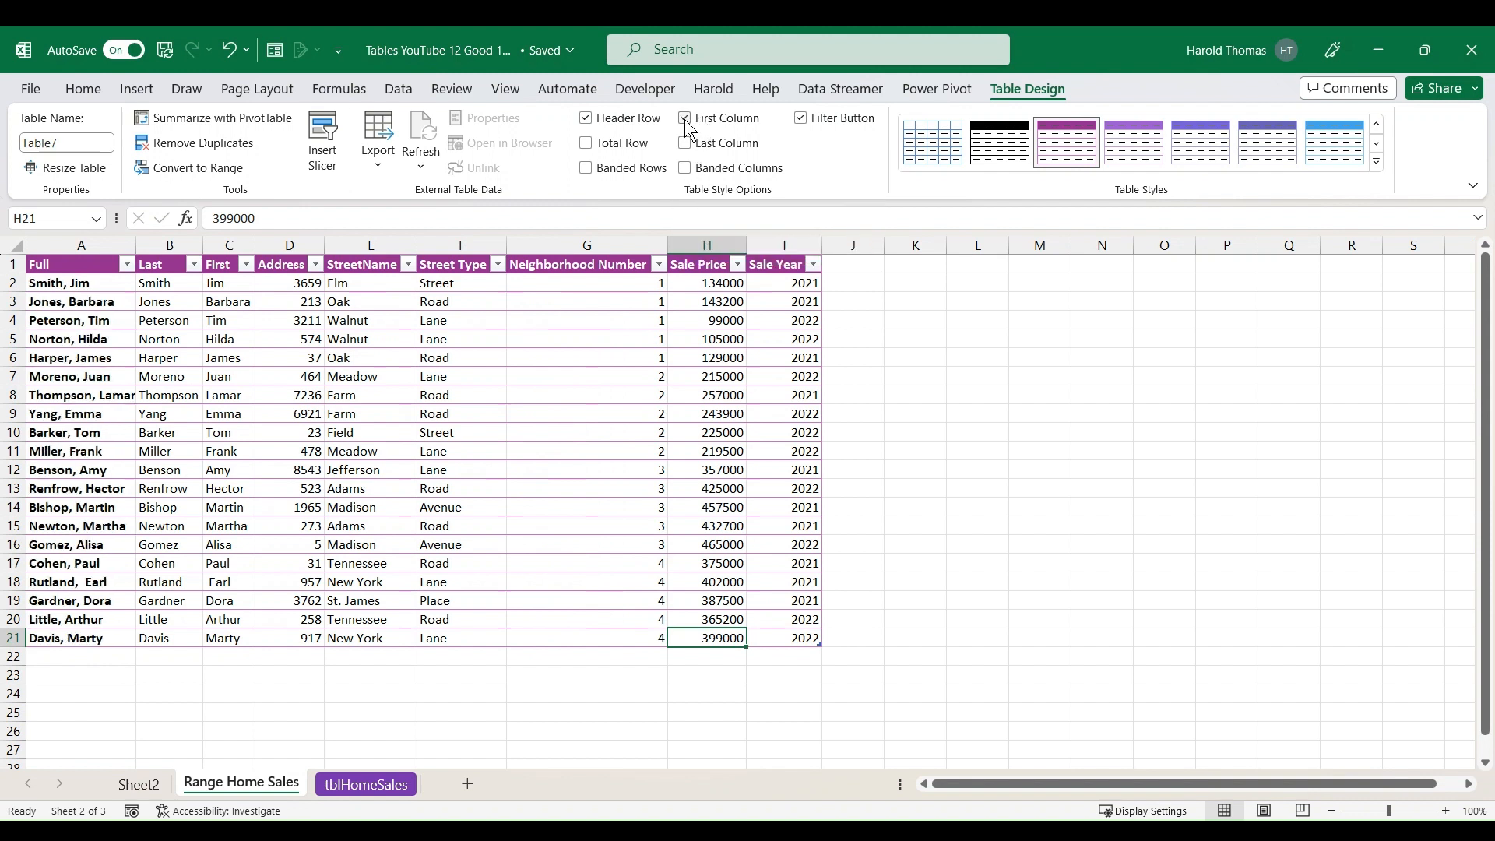
pyautogui.click(689, 145)
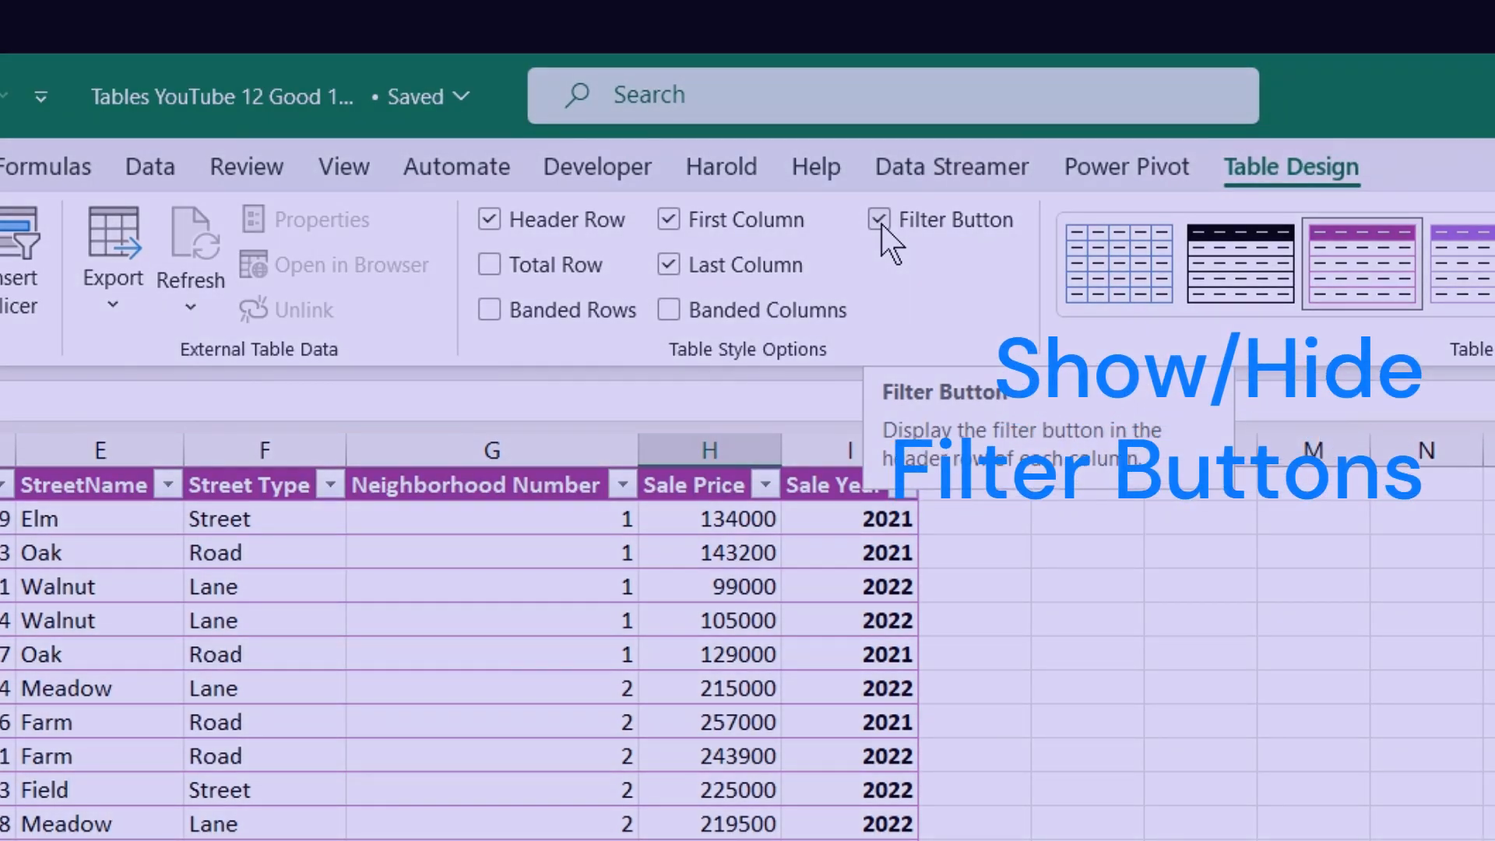
pyautogui.click(880, 221)
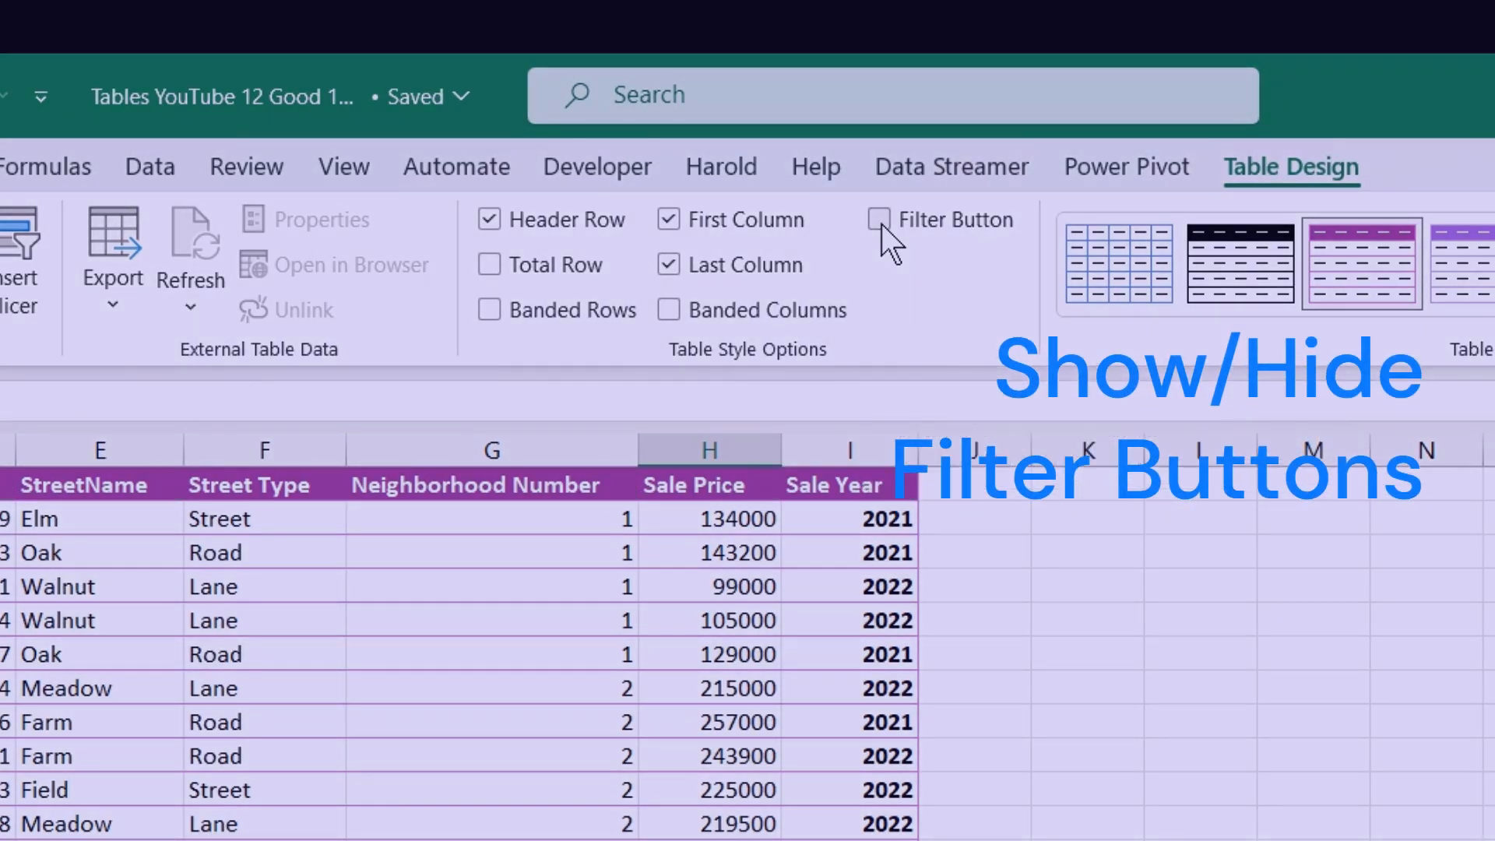
pyautogui.click(880, 221)
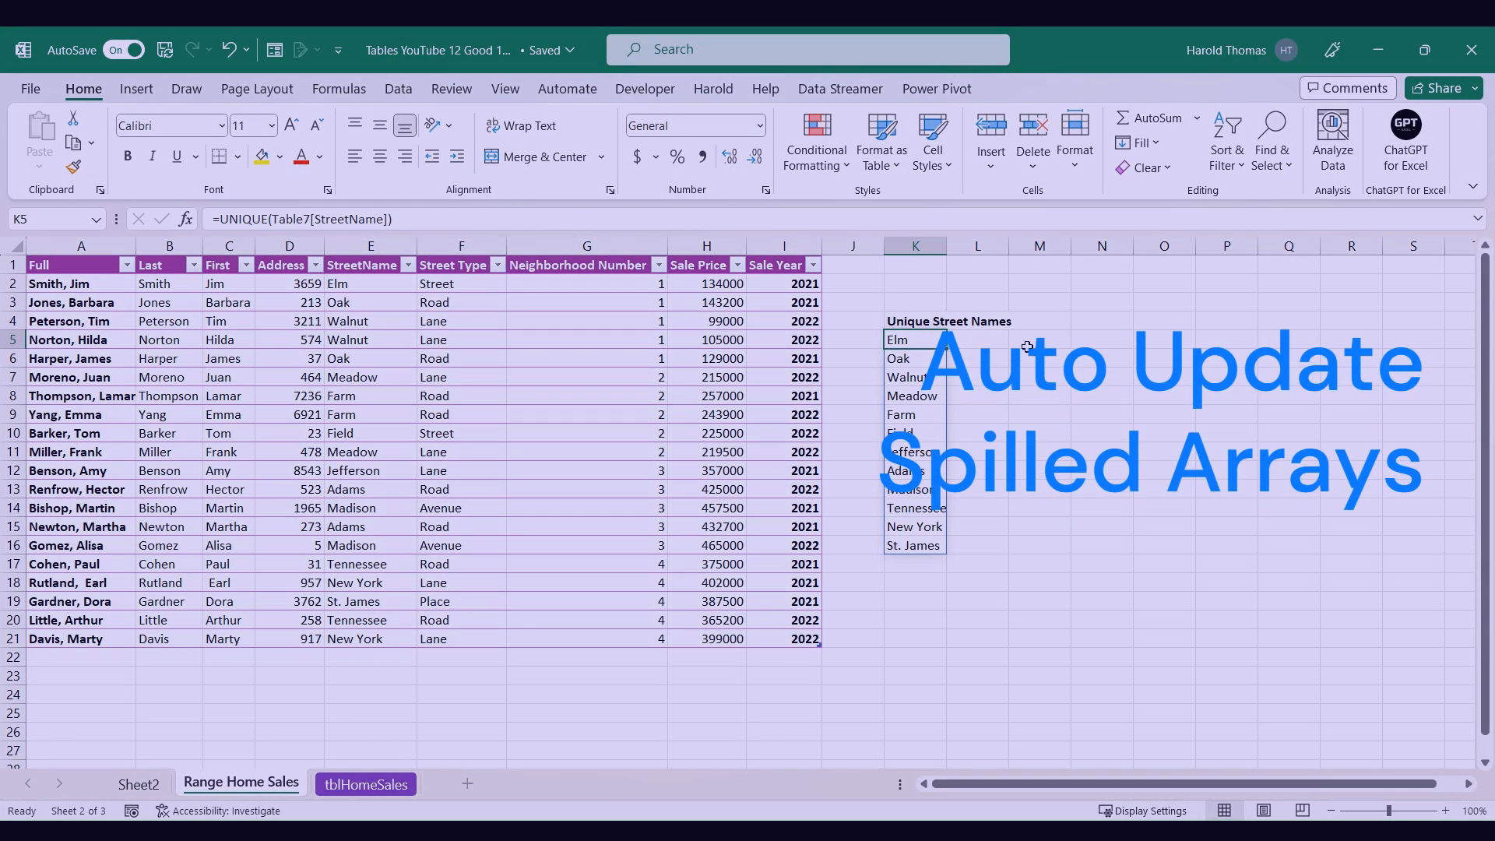
# Enter the new street name First in cell E22, directly below the table's StreetName column
pyautogui.click(386, 656)
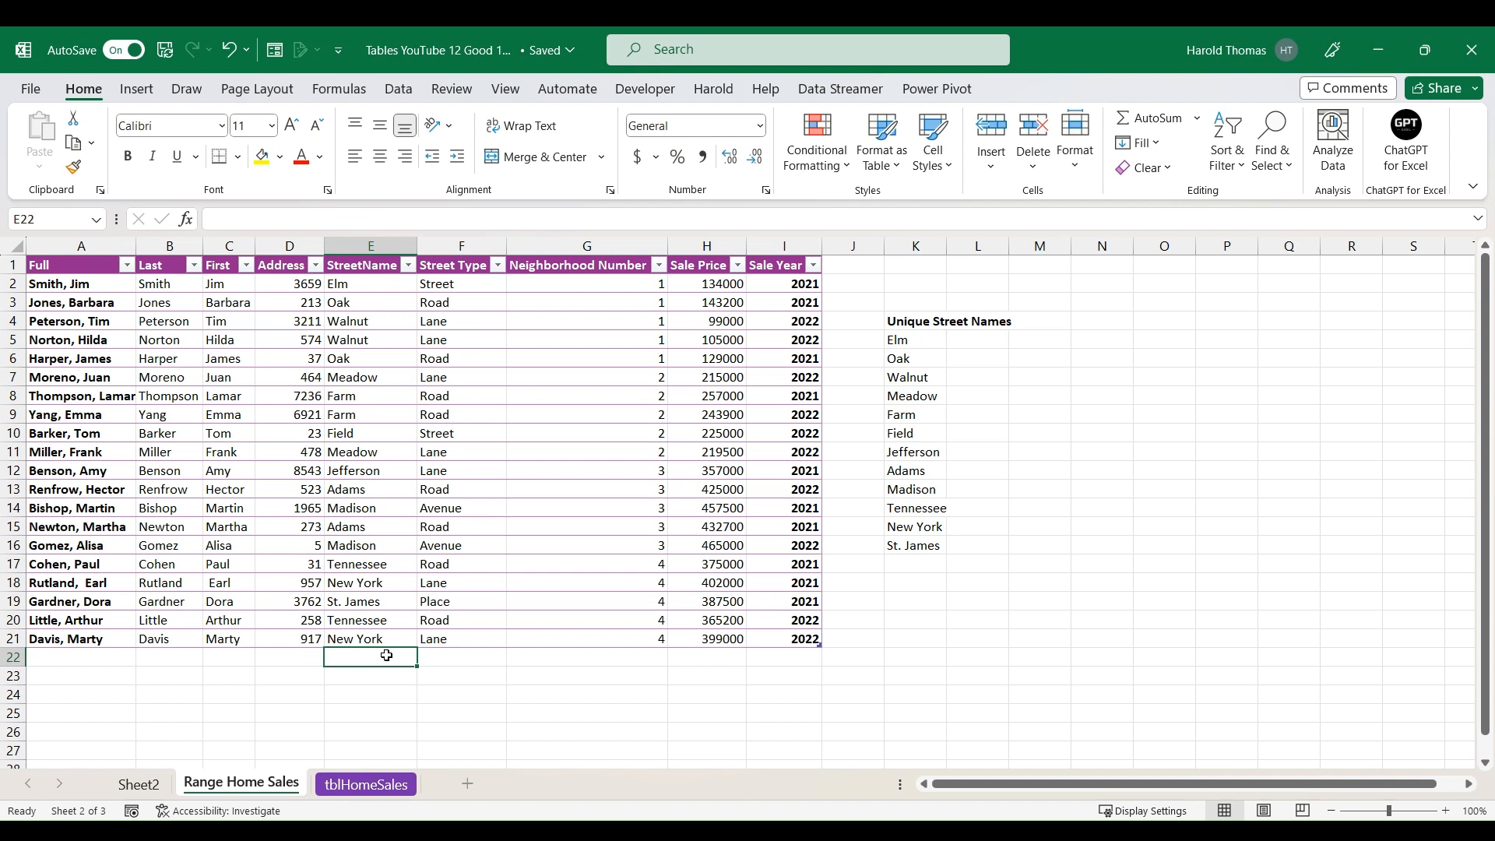
pyautogui.write('First')
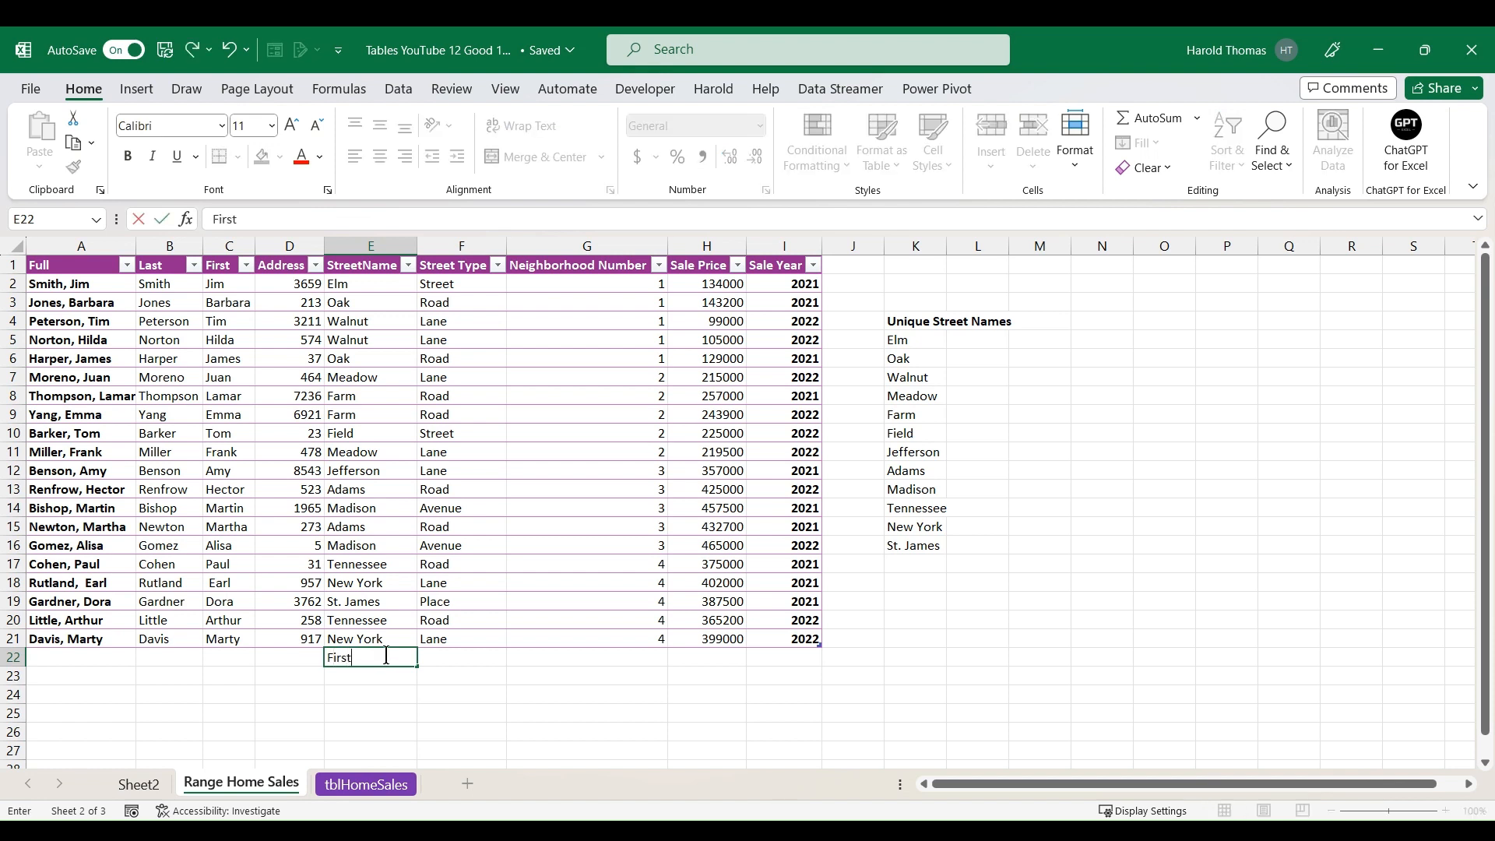
pyautogui.press('Return')
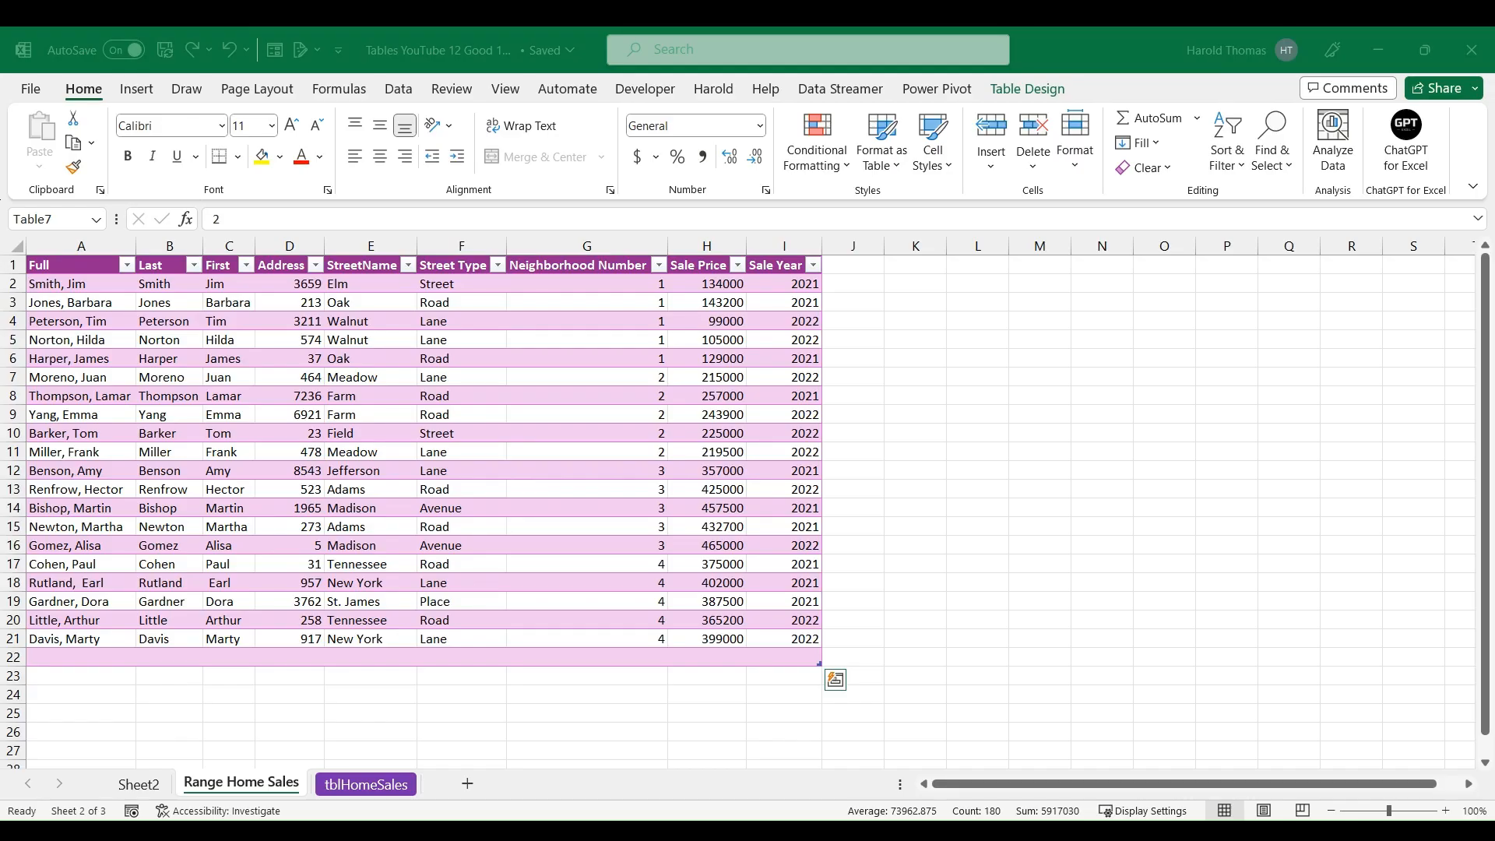
# Select the whole home sales table and convert it to a normal range, then deselect it by selecting cell K7
pyautogui.hotkey('ctrl', 'a')
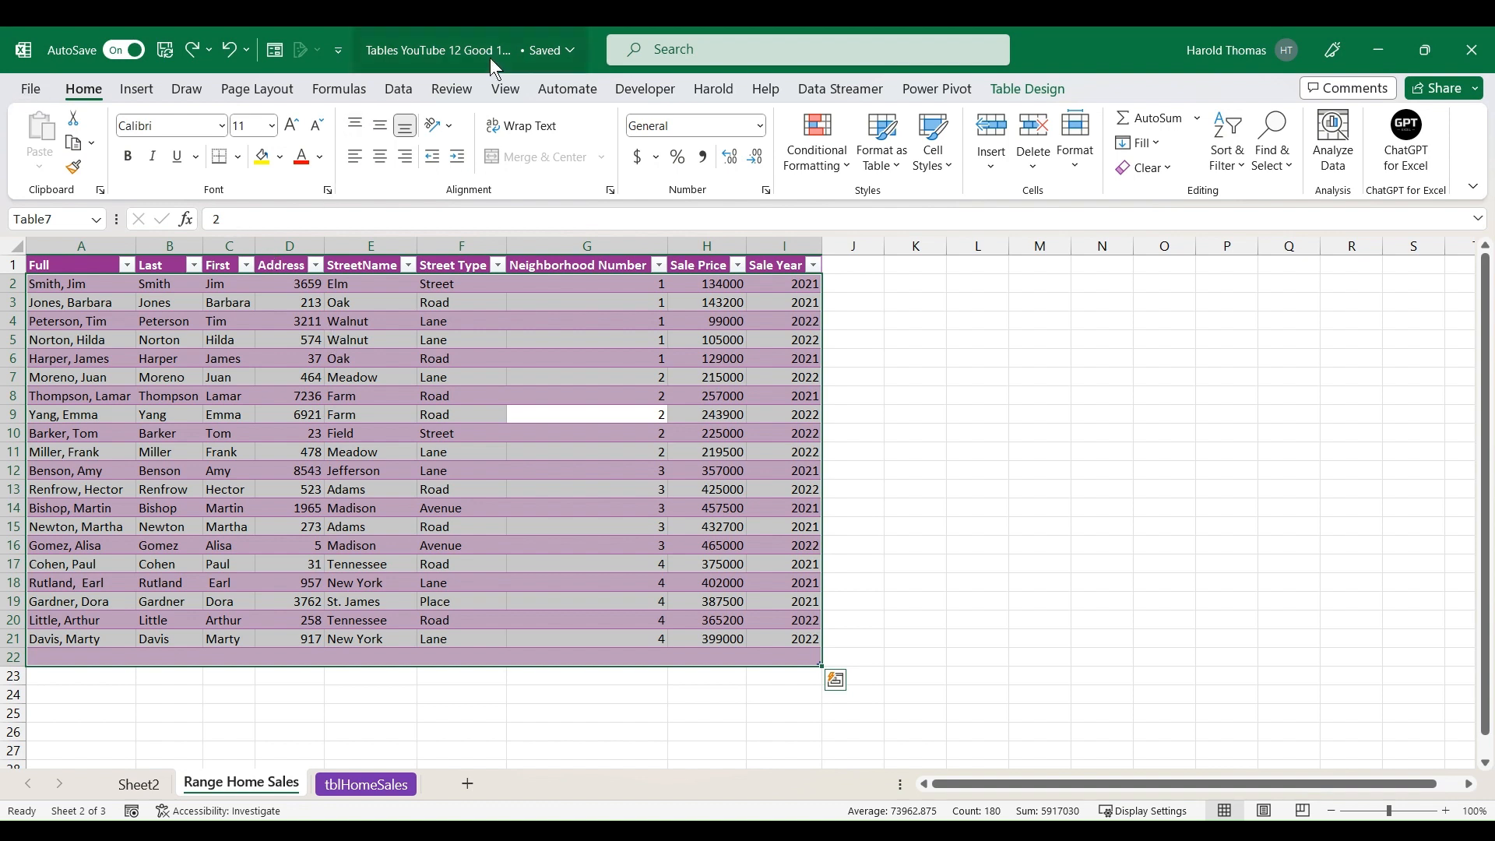
pyautogui.click(1029, 86)
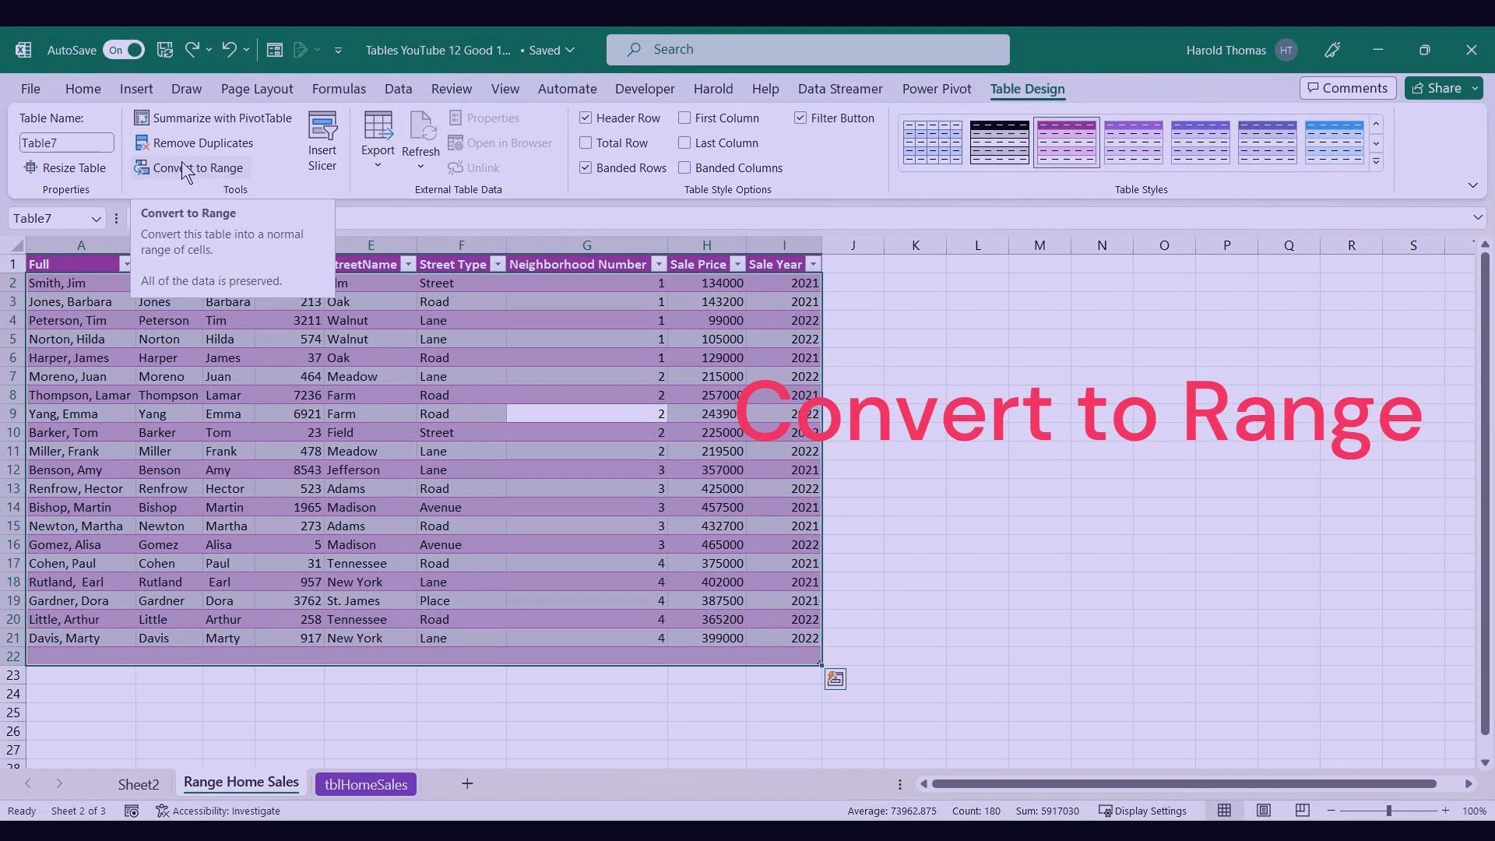
pyautogui.click(187, 170)
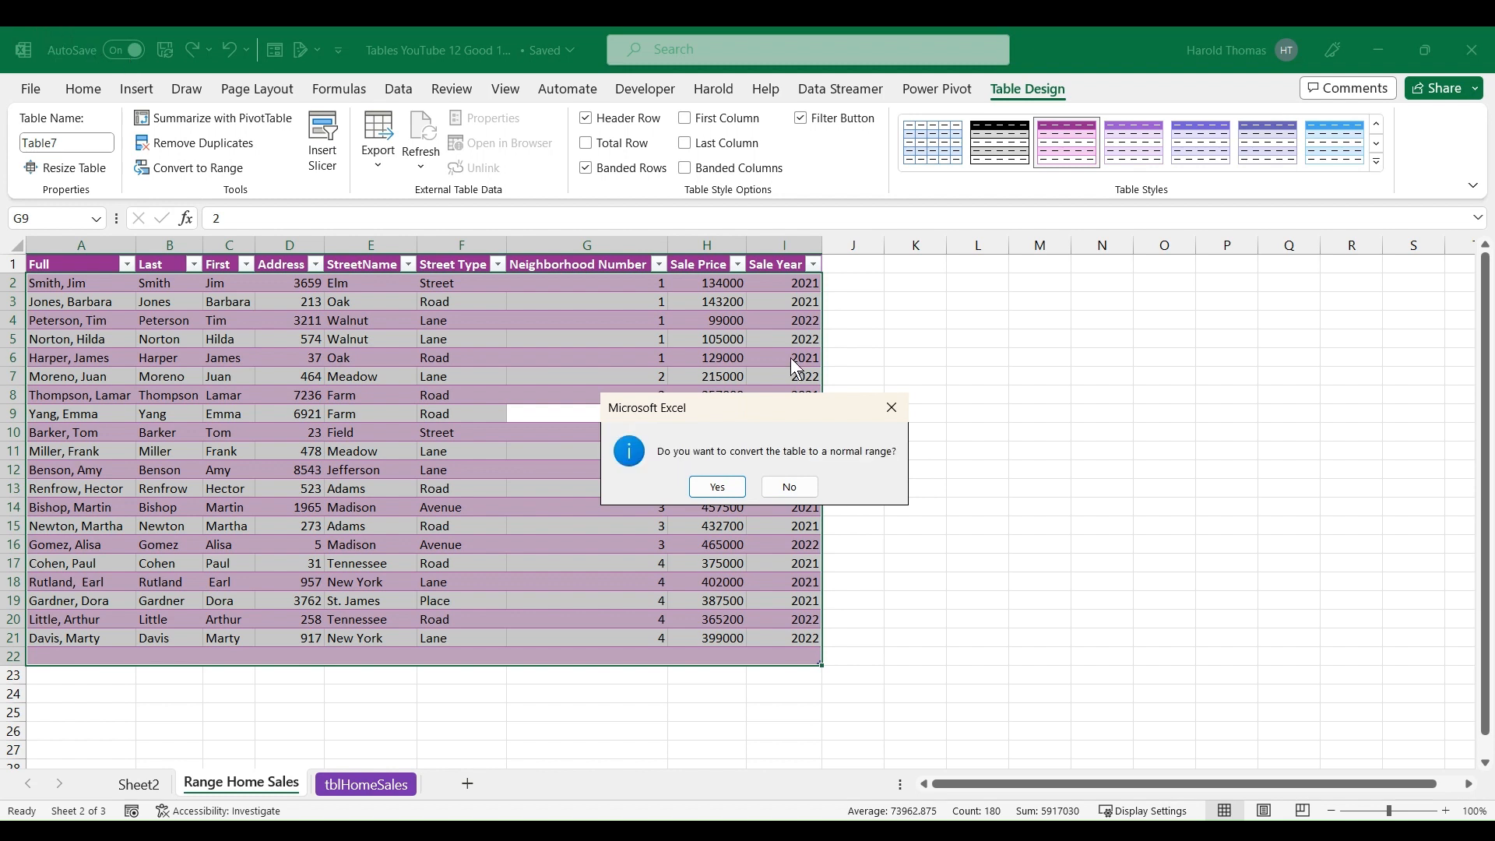
pyautogui.click(718, 487)
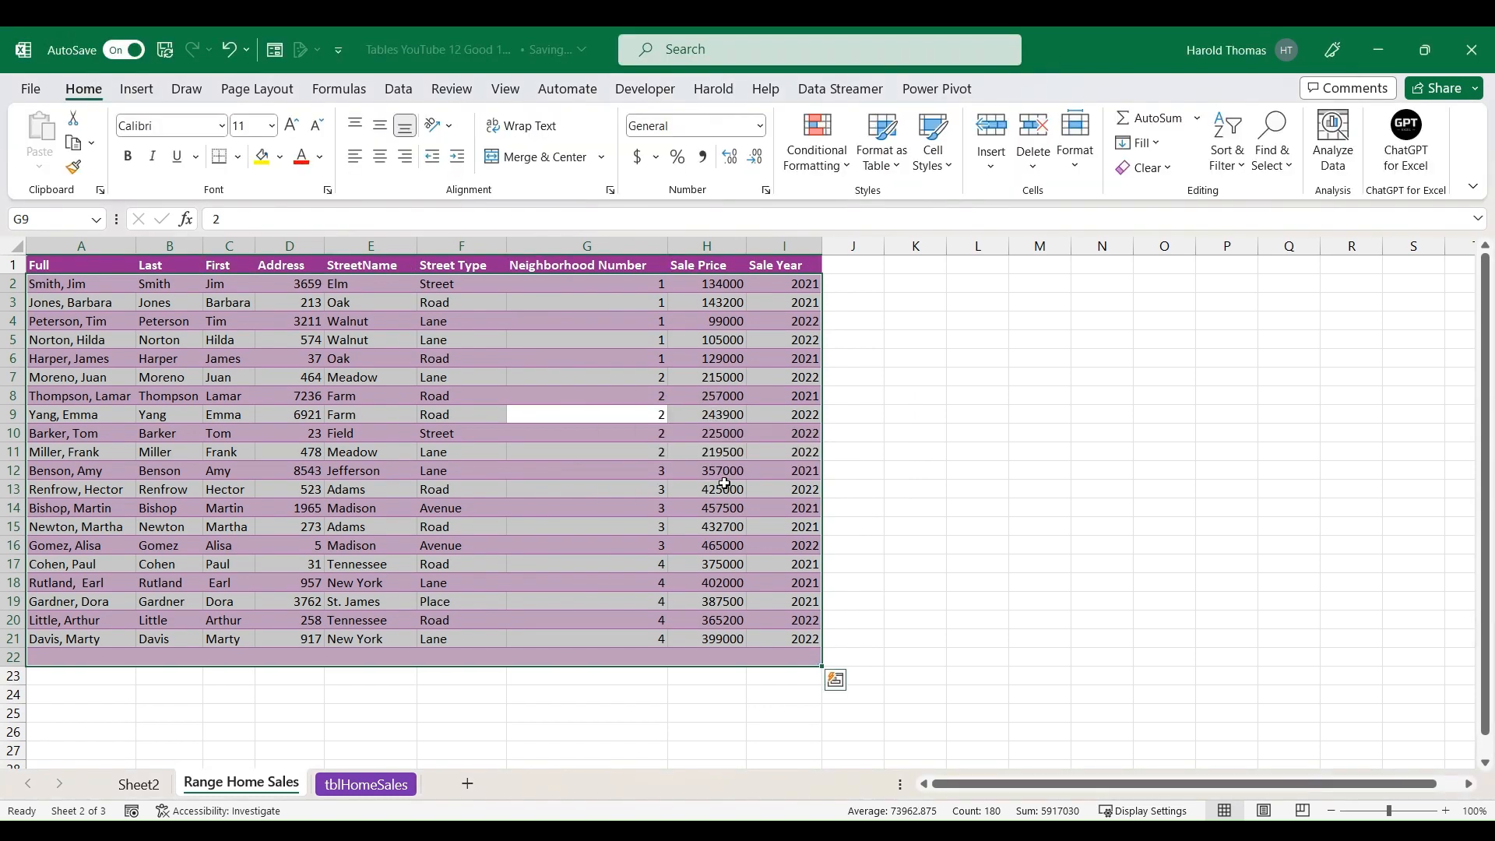
pyautogui.click(930, 377)
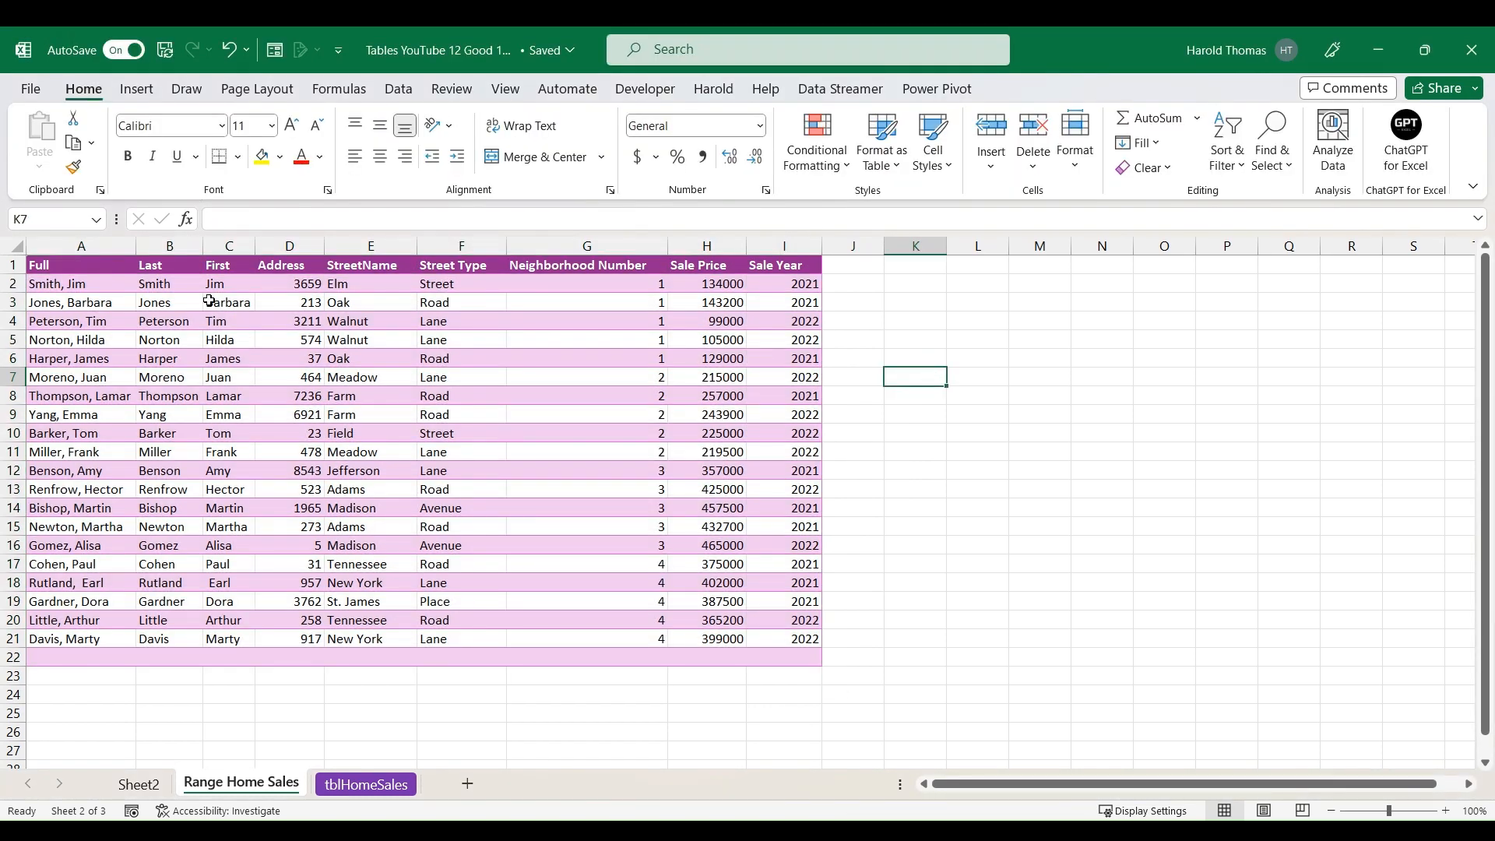